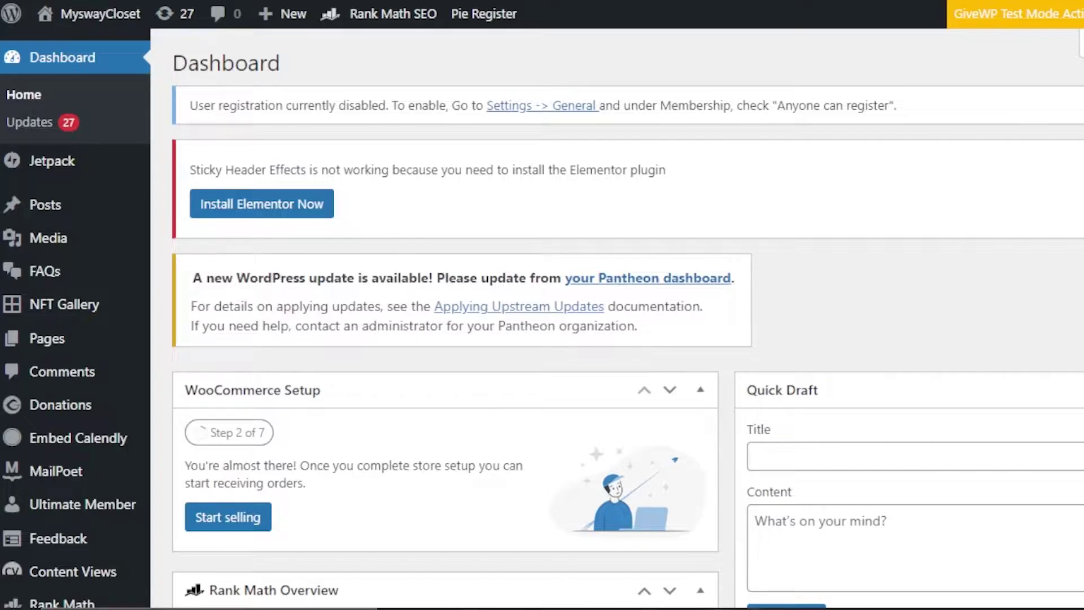
Scroll down the dashboard sidebar toward the Plugins menu
scroll(615, 316, "down", 10)
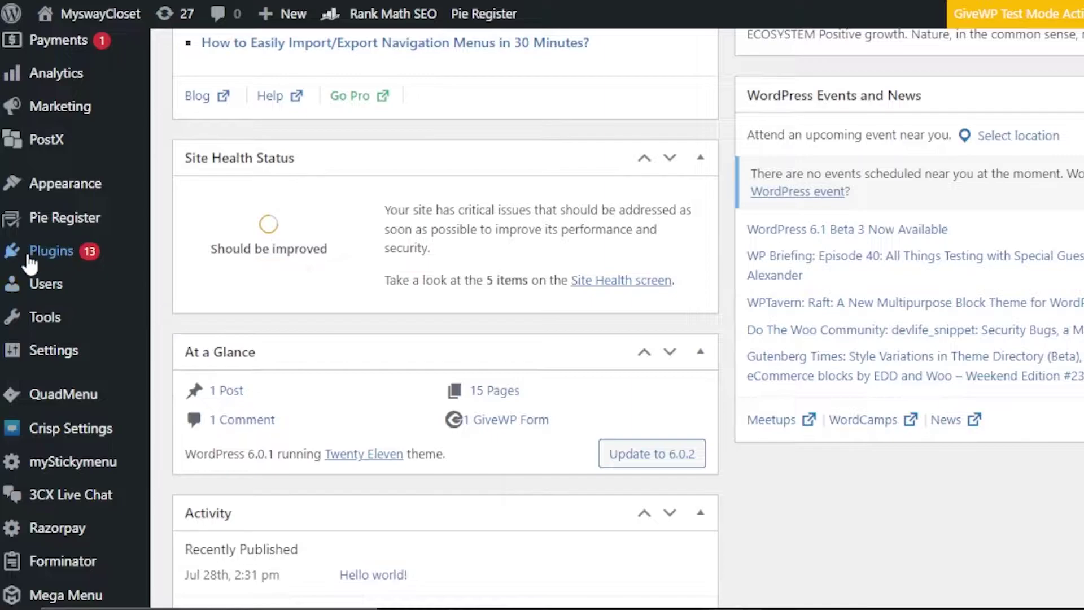
Search the plugin directory for 'bloom' under Plugins > Add New
mouse_move(33, 257)
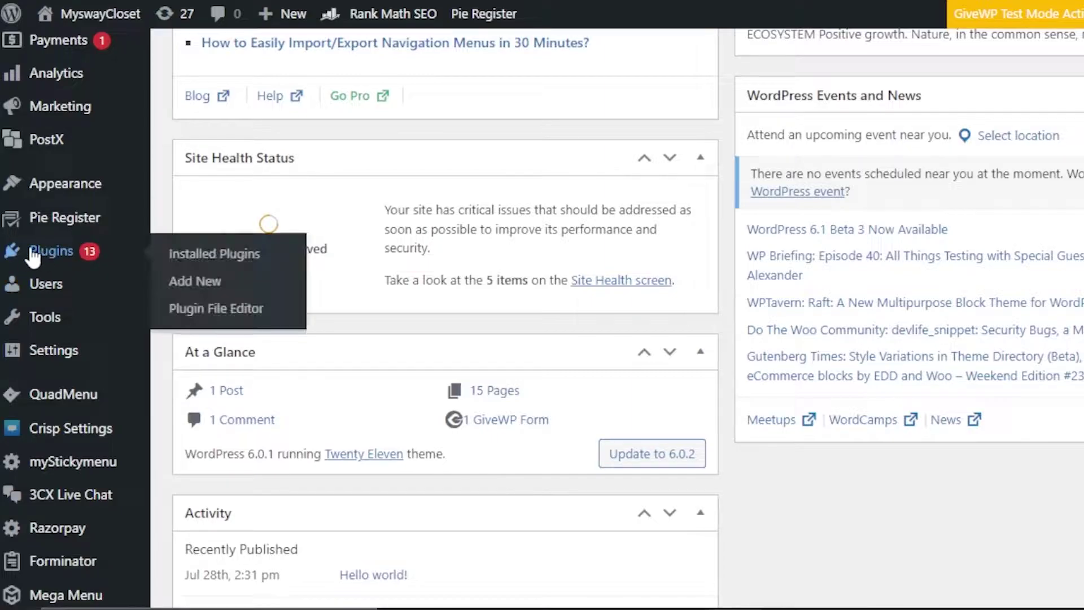
left_click(204, 282)
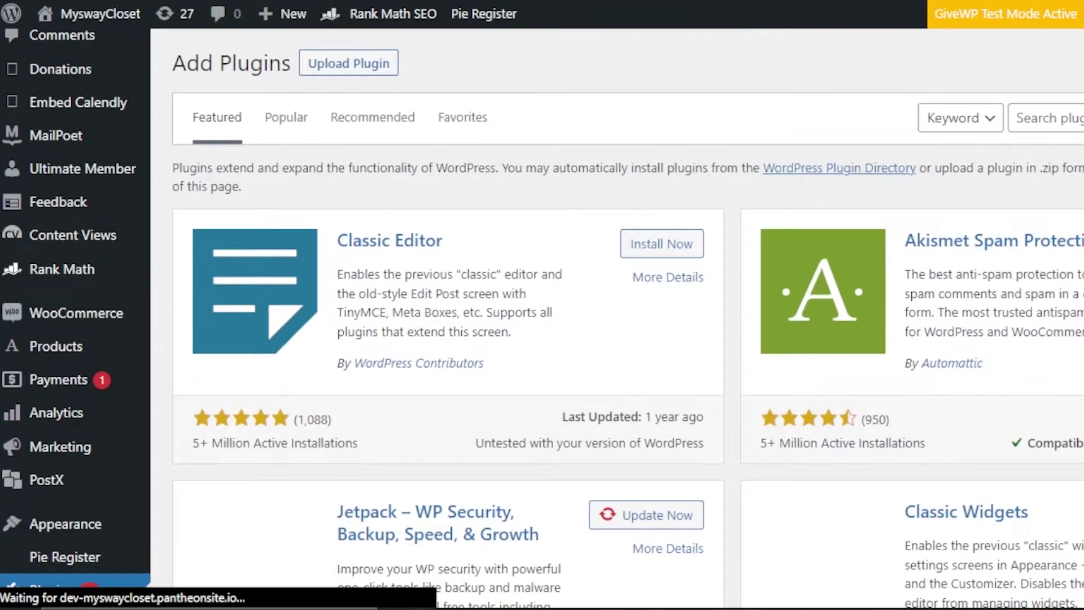
left_click(1062, 118)
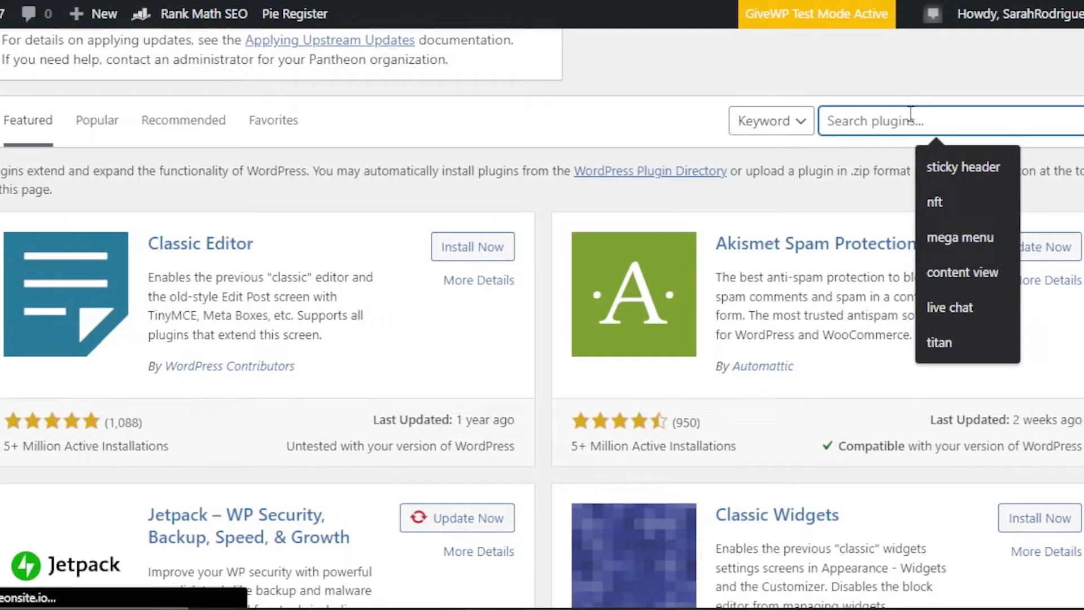
type("bloom")
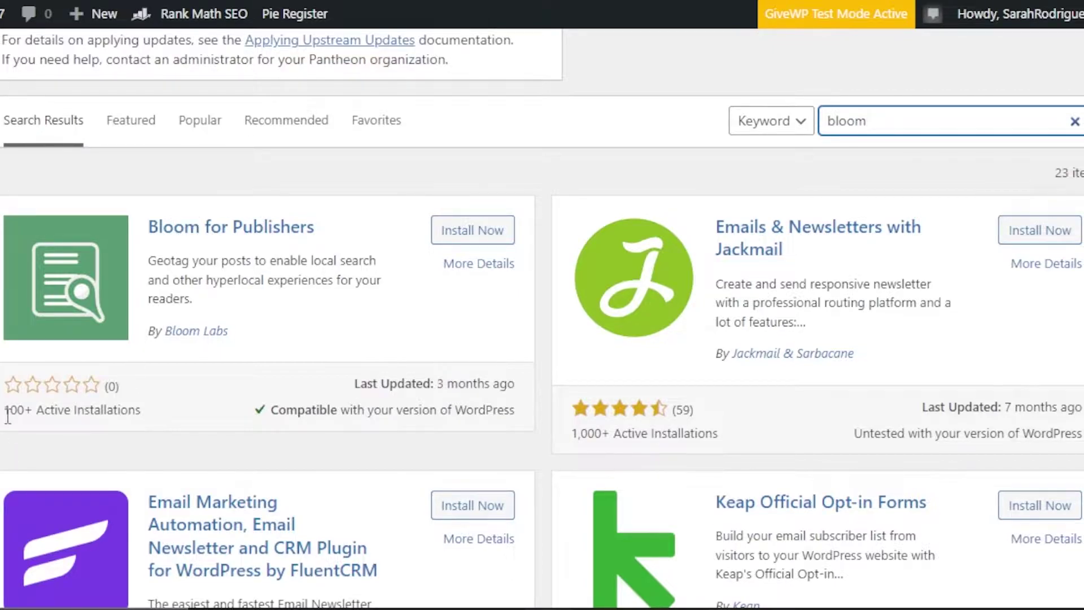
Install and activate the Bloom for Publishers plugin
left_click_drag(8, 417, 181, 415)
left_click(179, 408)
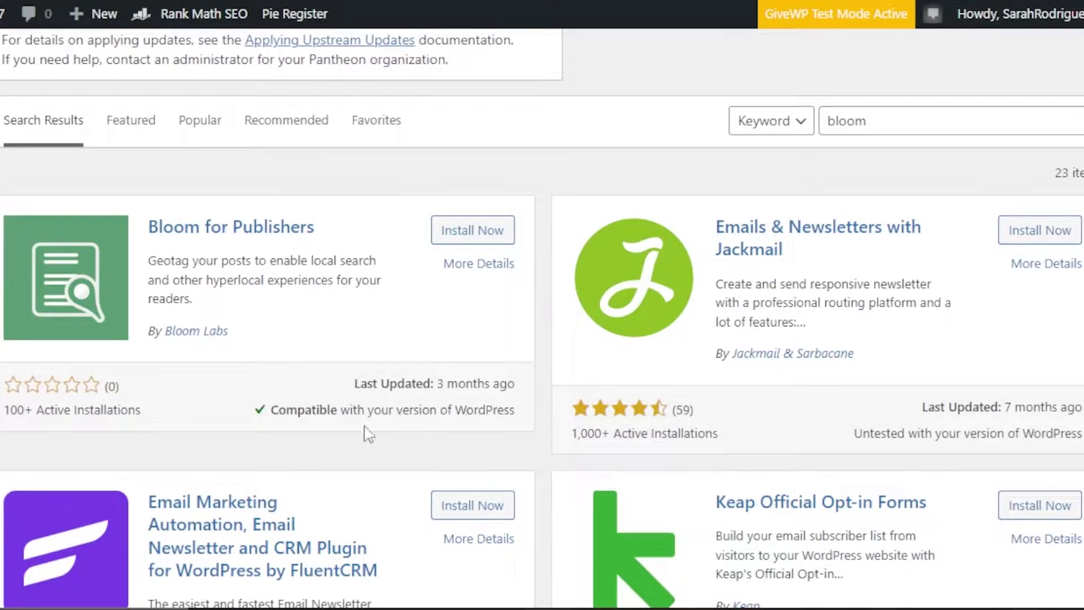
left_click(489, 232)
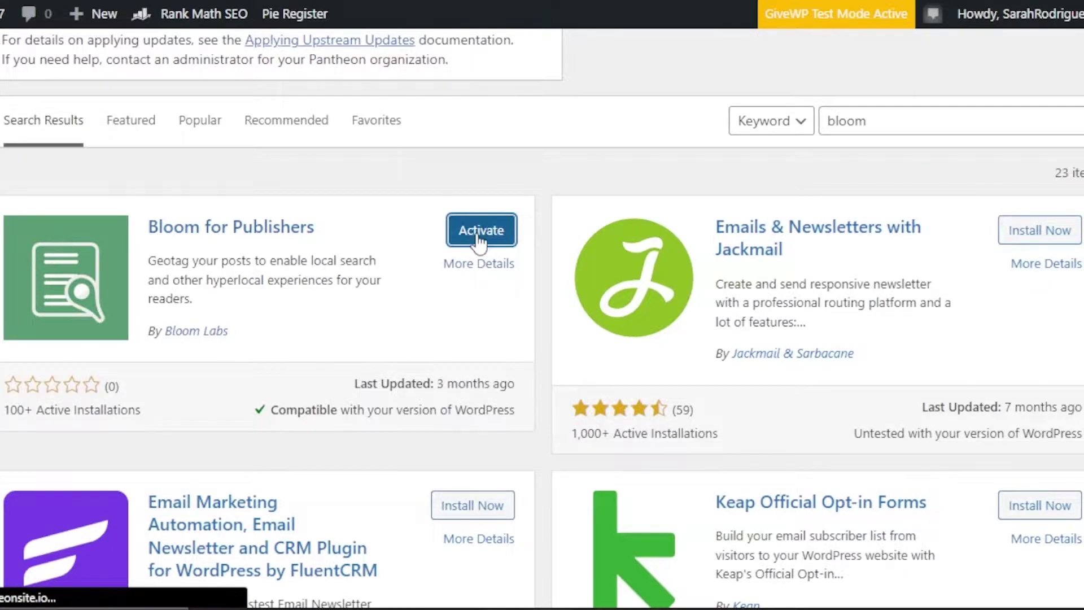
left_click(479, 233)
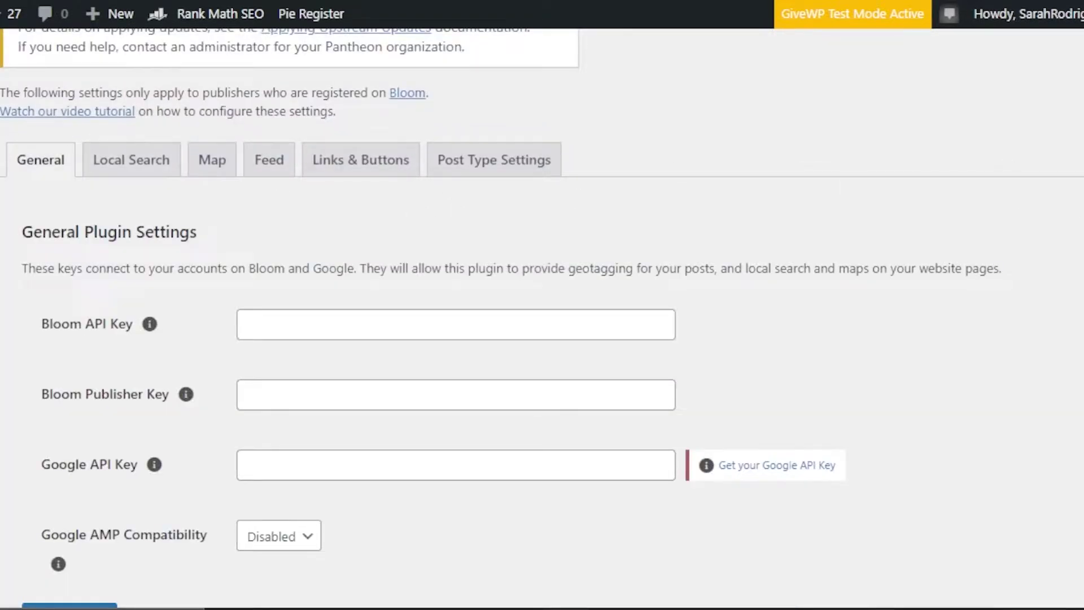
scroll(1081, 206, "up", 5)
scroll(542, 317, "down", 13)
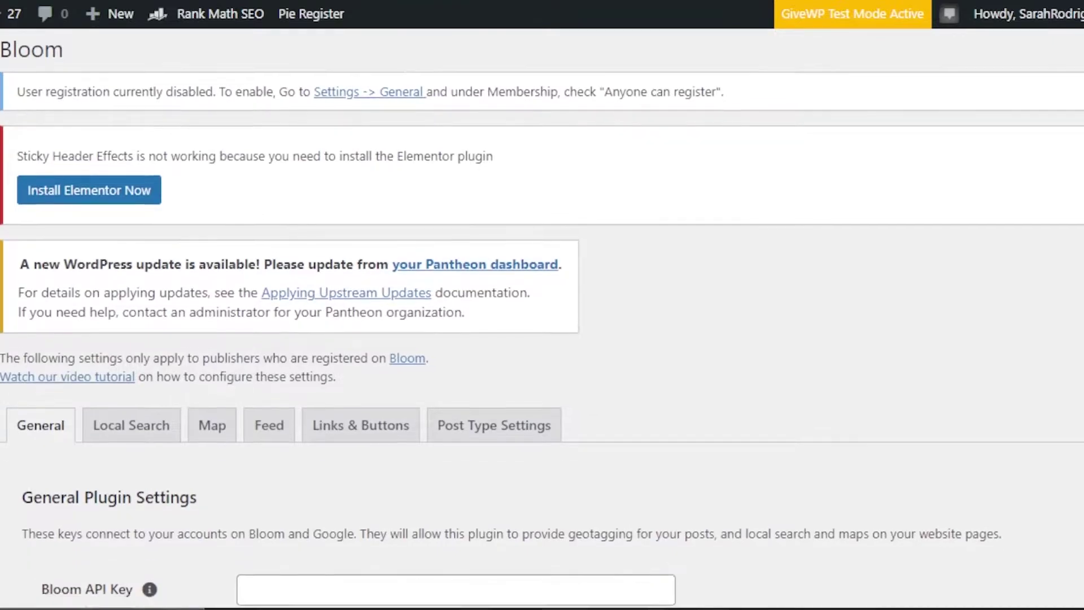
scroll(542, 316, "up", 8)
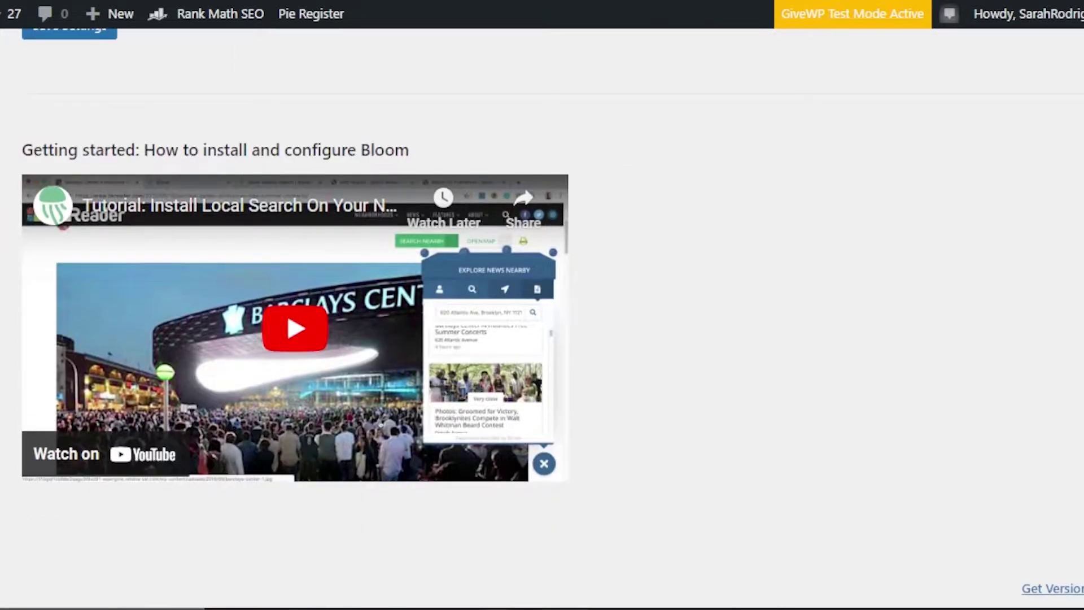
scroll(225, 223, "down", 1)
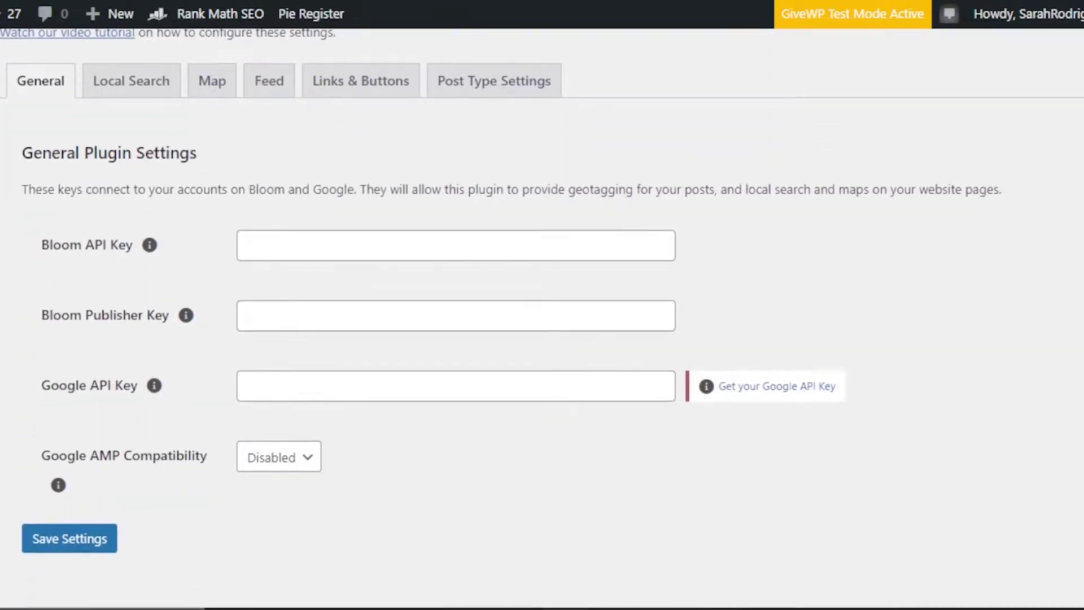
scroll(225, 223, "up", 1)
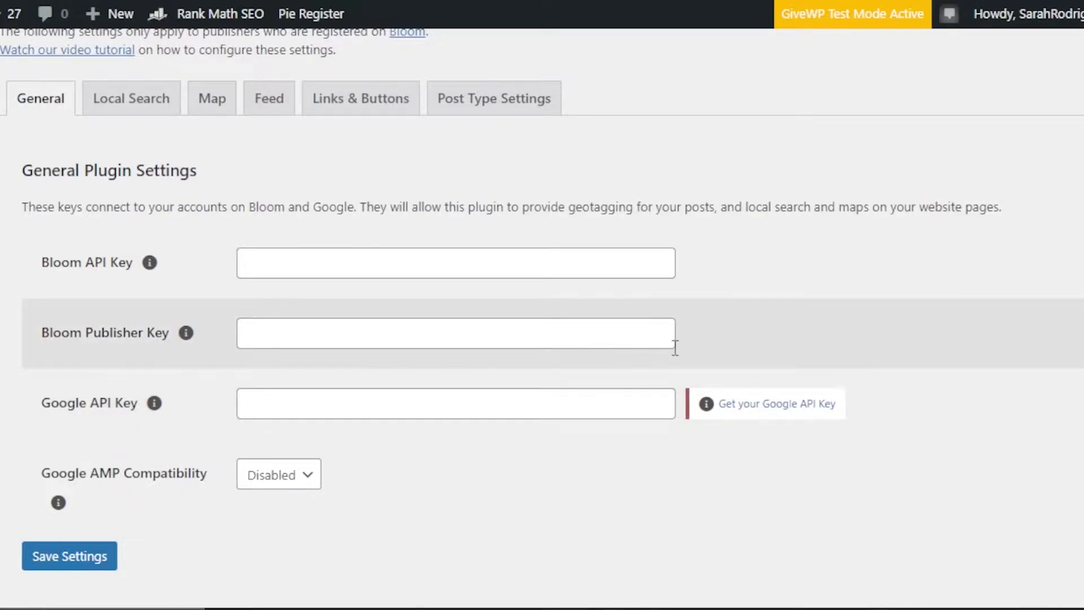
scroll(113, 338, "up", 3)
scroll(113, 339, "down", 3)
scroll(91, 333, "down", 1)
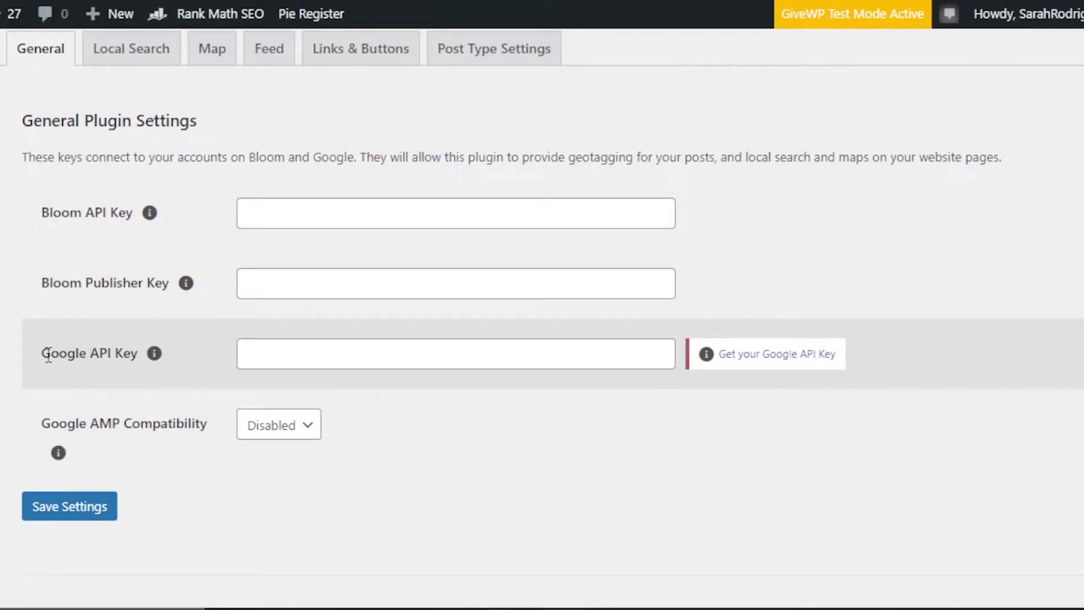
left_click_drag(51, 354, 152, 353)
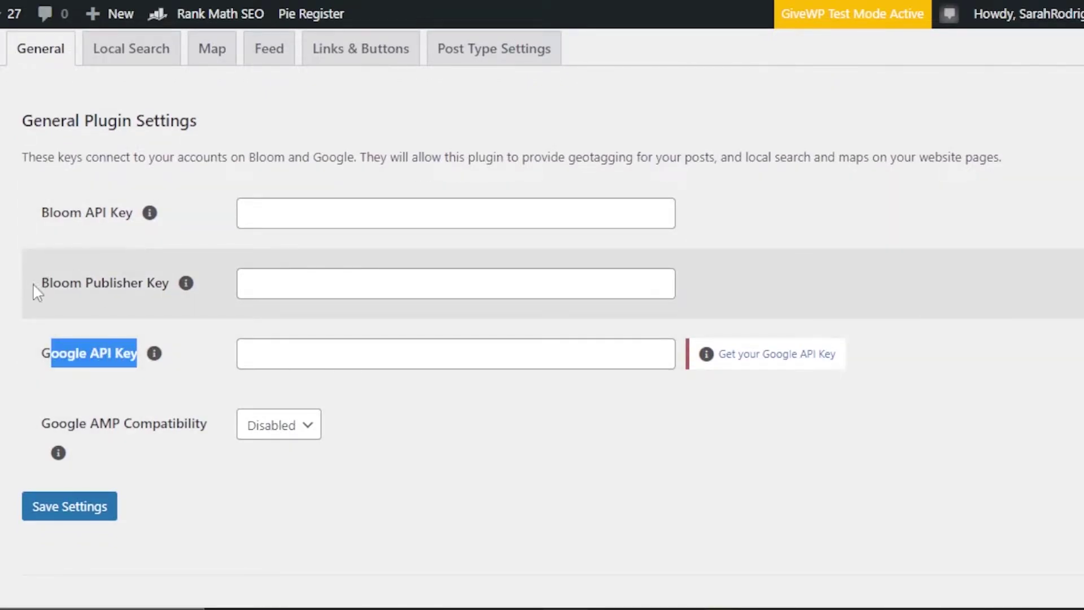
left_click_drag(42, 283, 139, 282)
left_click(177, 286)
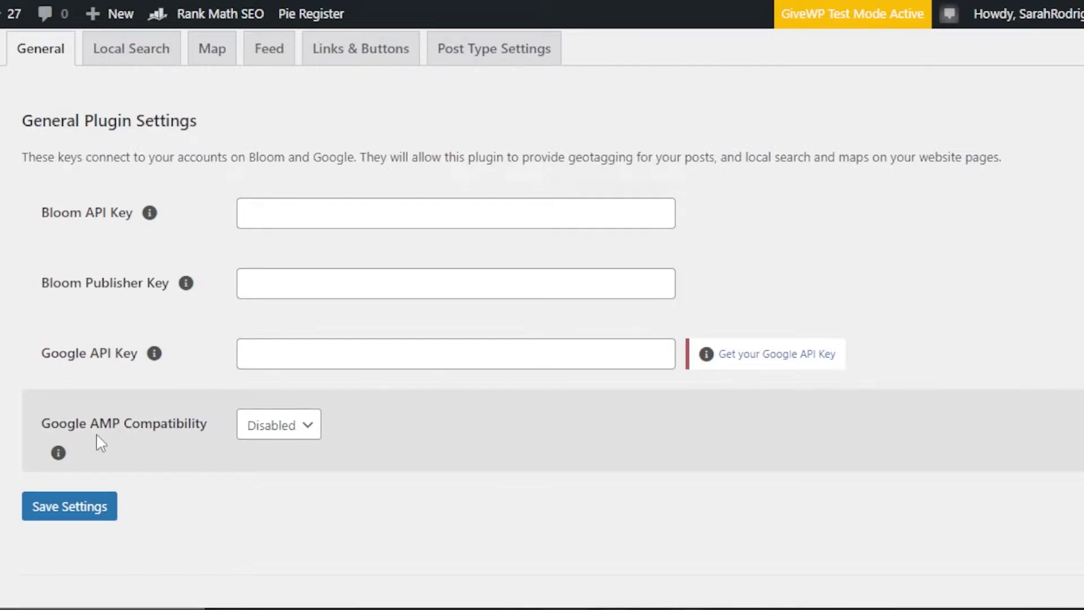
Leave Google AMP Compatibility set to Disabled, then go to the Local Search tab
left_click(279, 435)
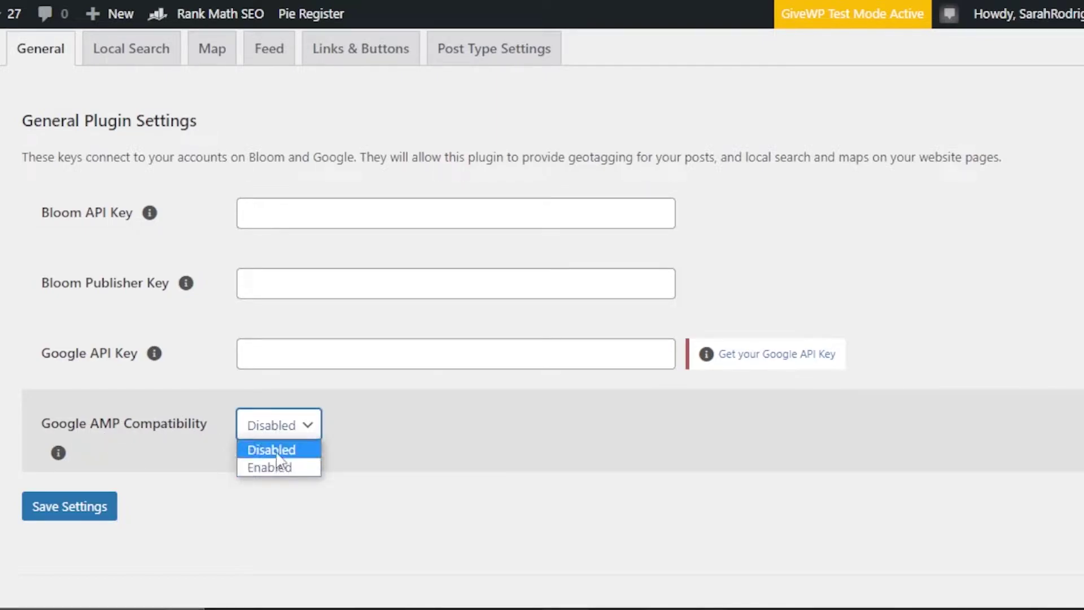
left_click(276, 453)
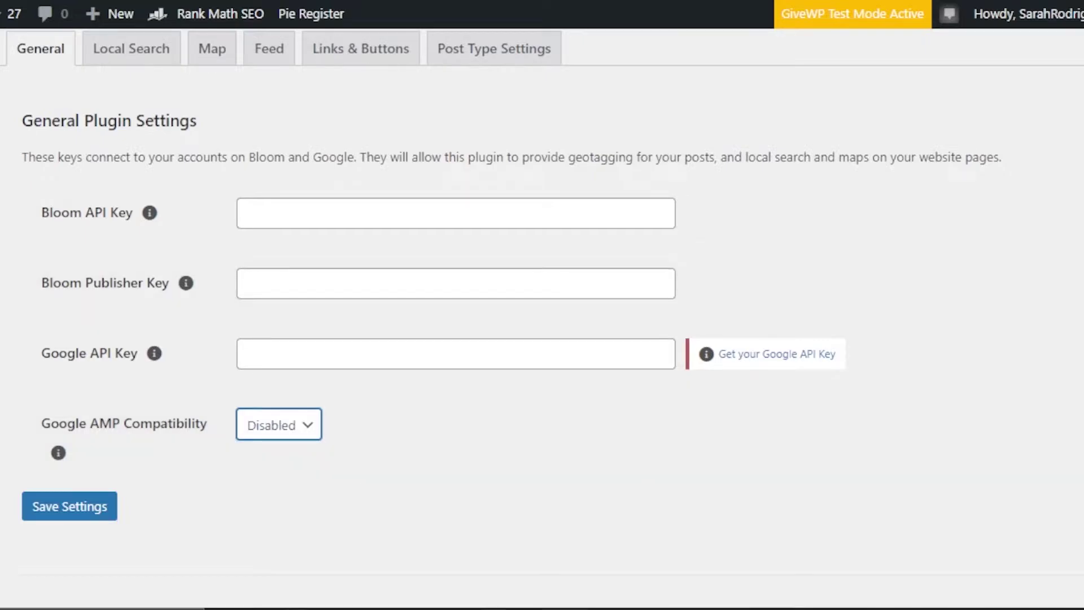
scroll(274, 430, "up", 2)
scroll(68, 540, "down", 4)
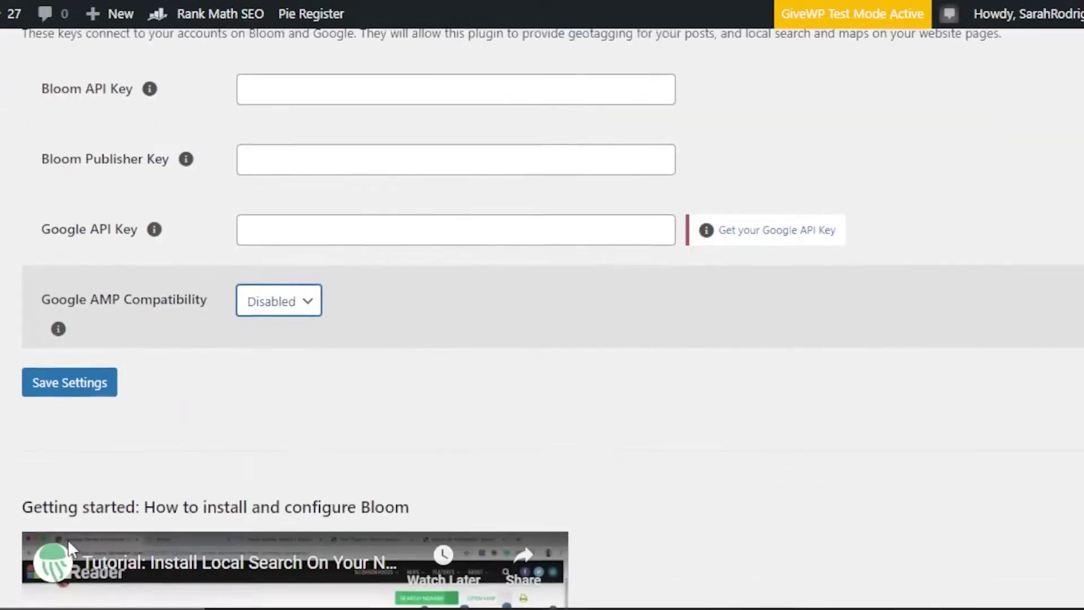
scroll(163, 219, "up", 5)
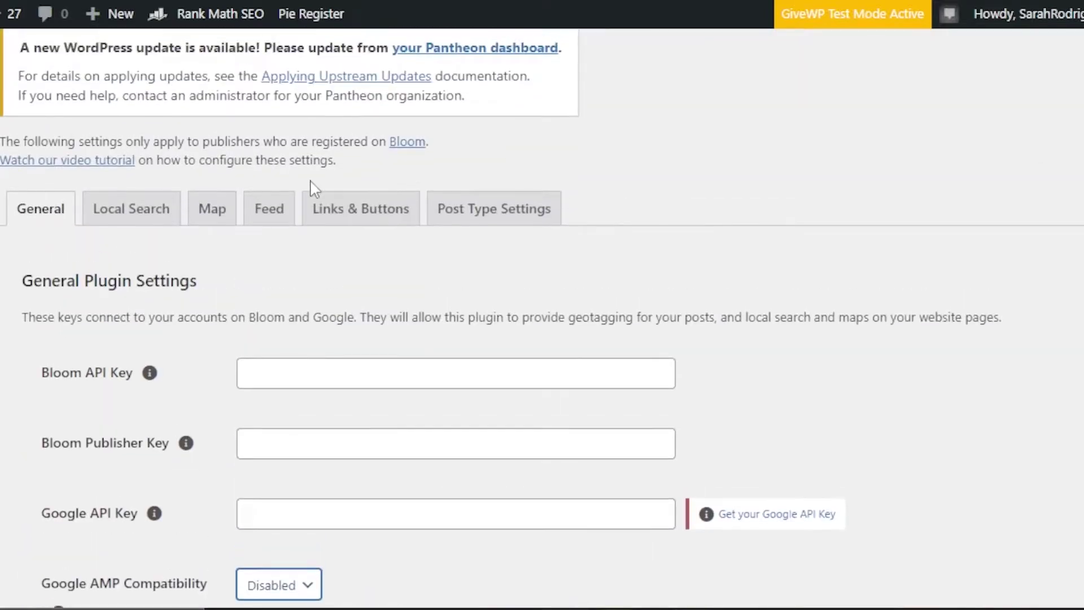
left_click(162, 218)
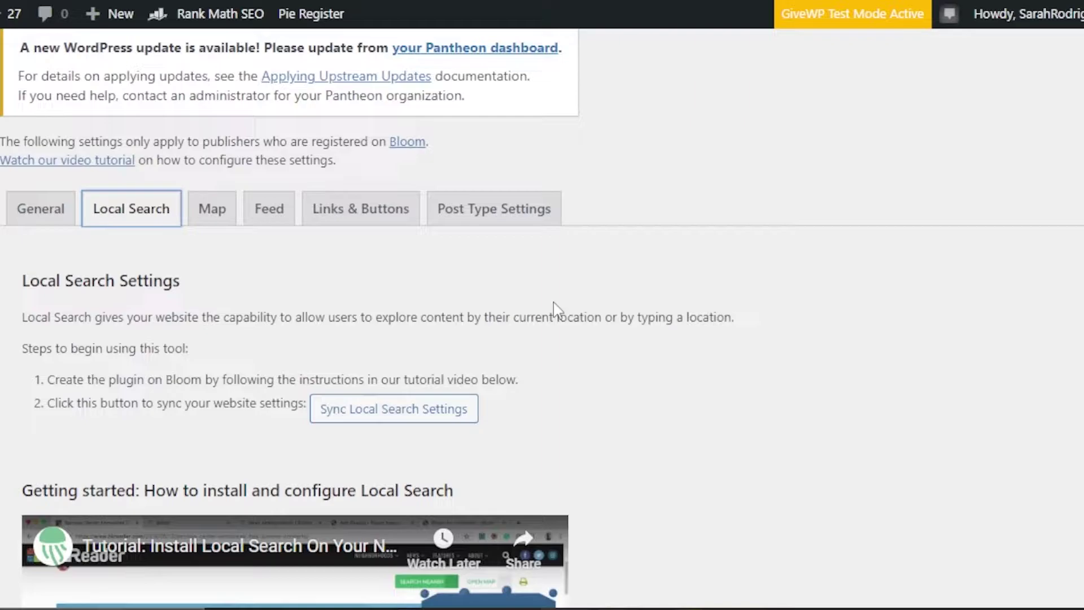
left_click_drag(29, 316, 426, 326)
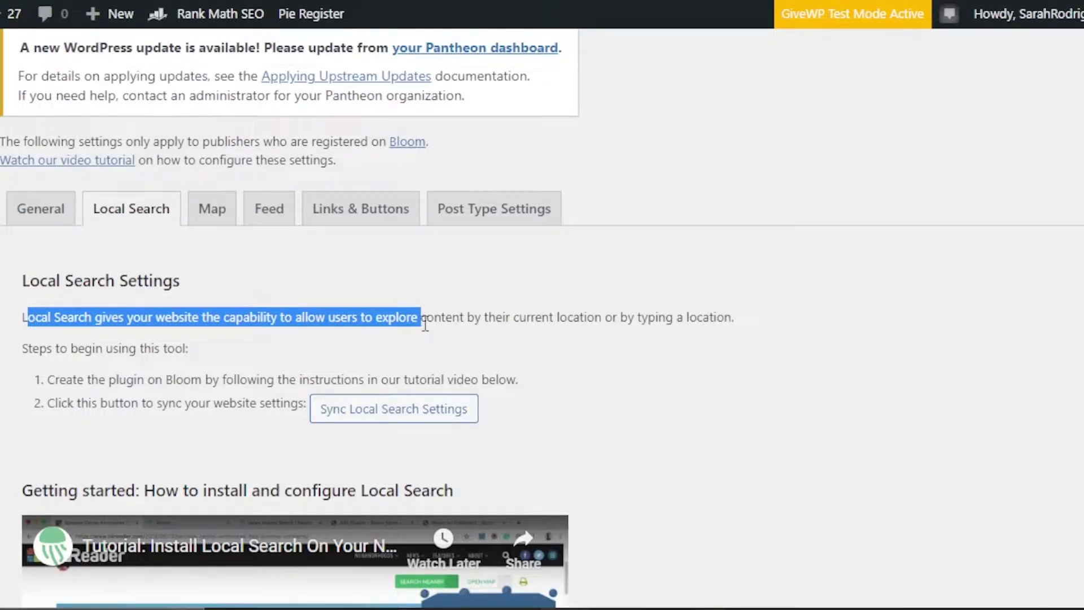
left_click(437, 337)
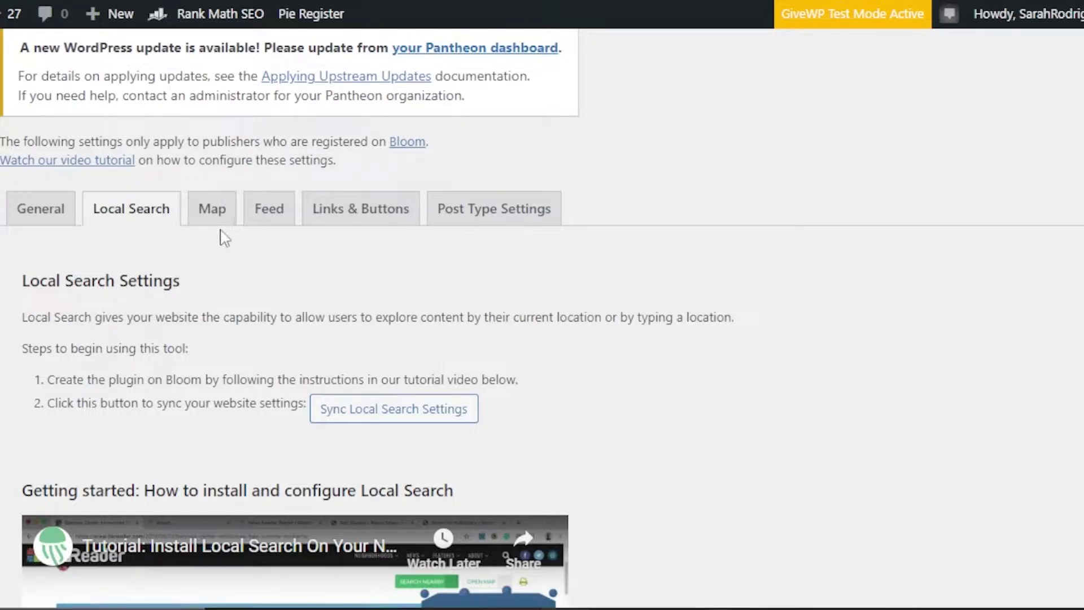
On the Map tab, enable Append Static Map Image, keep Close zoom and above-article position, and save
left_click(200, 226)
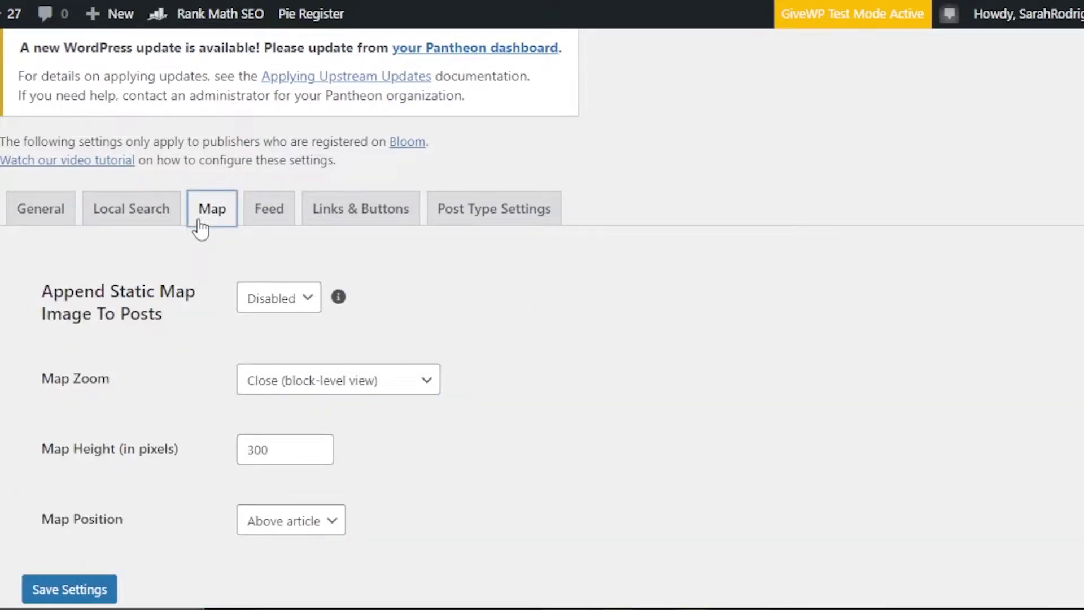
scroll(1035, 203, "down", 3)
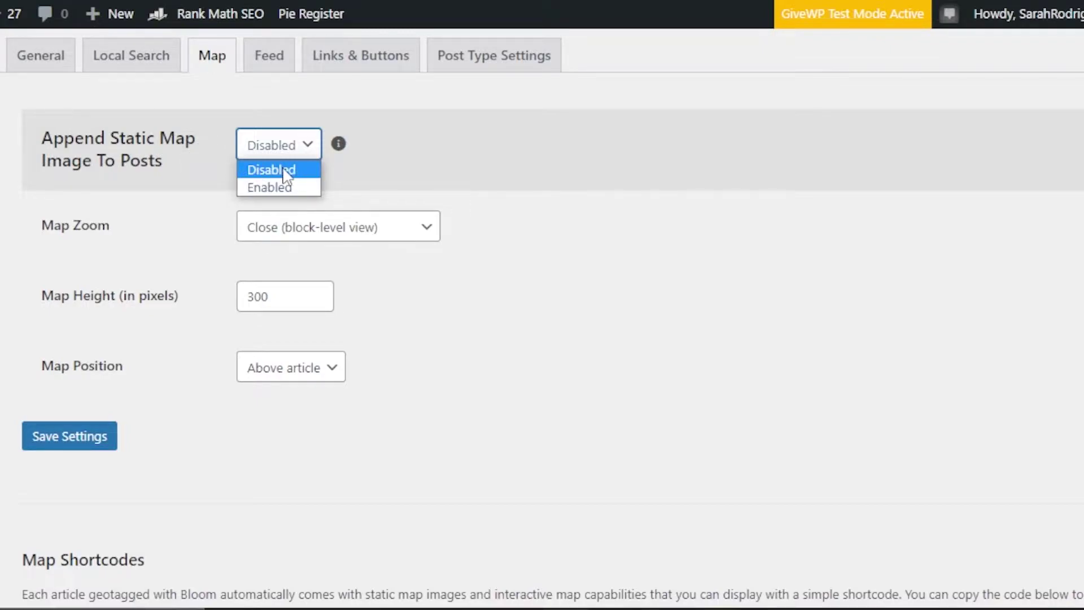
left_click(279, 185)
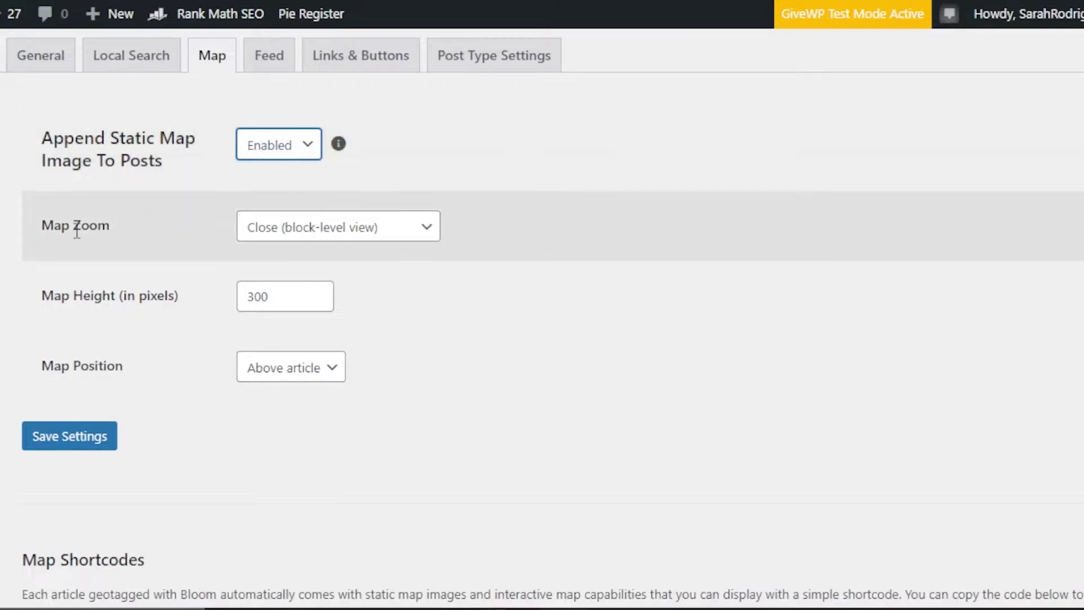
left_click(292, 239)
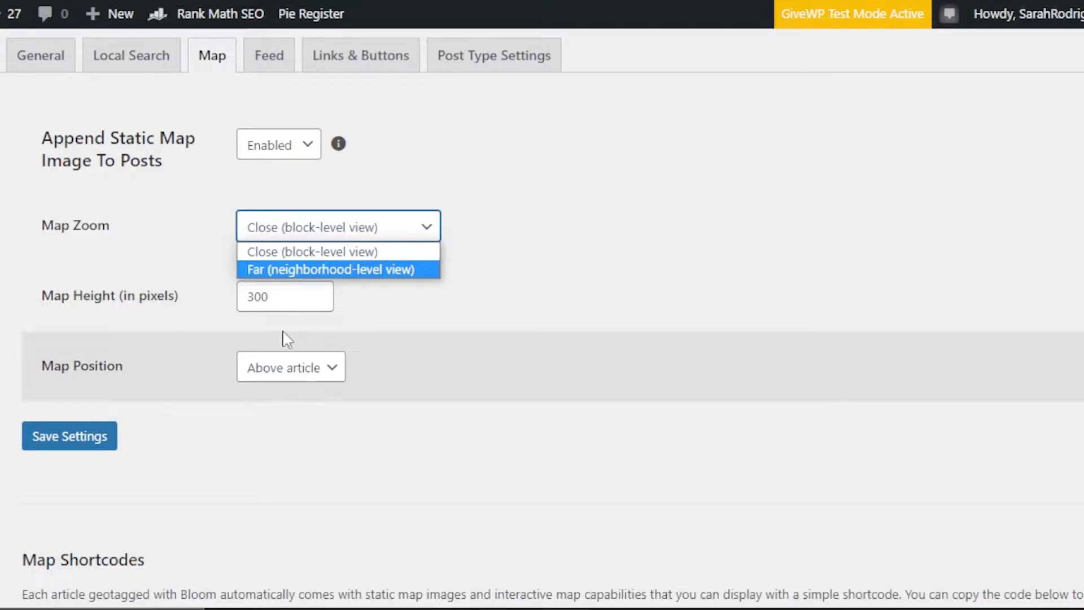
left_click(291, 368)
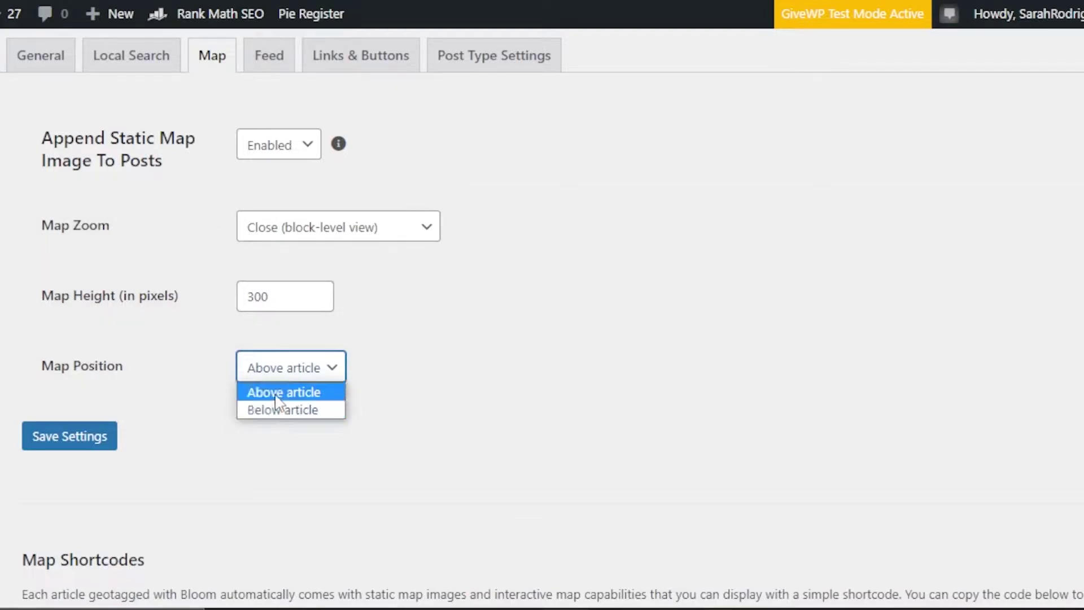
left_click(276, 394)
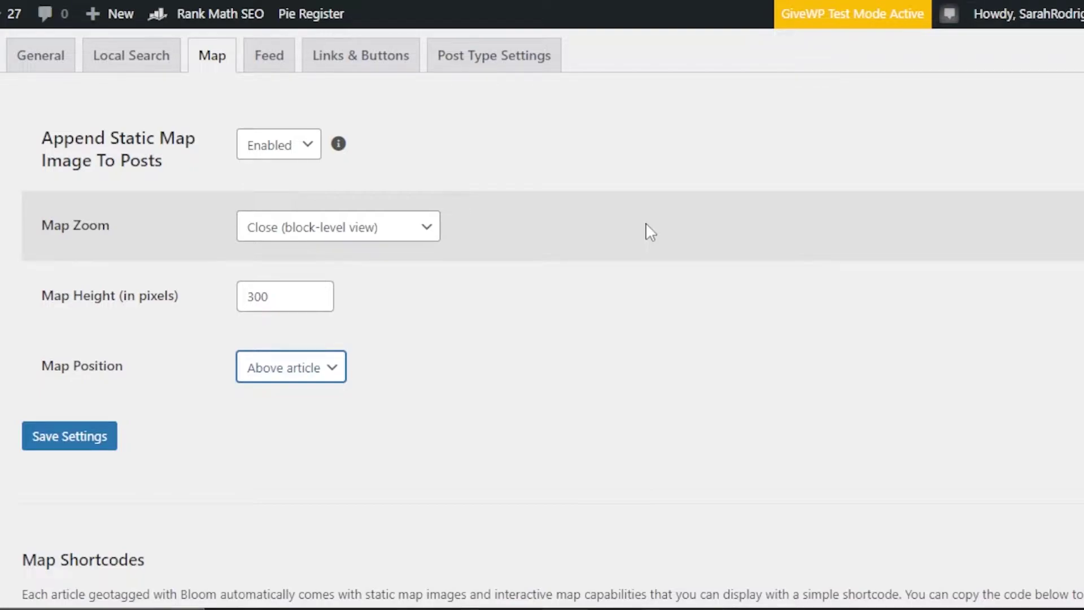
left_click(96, 439)
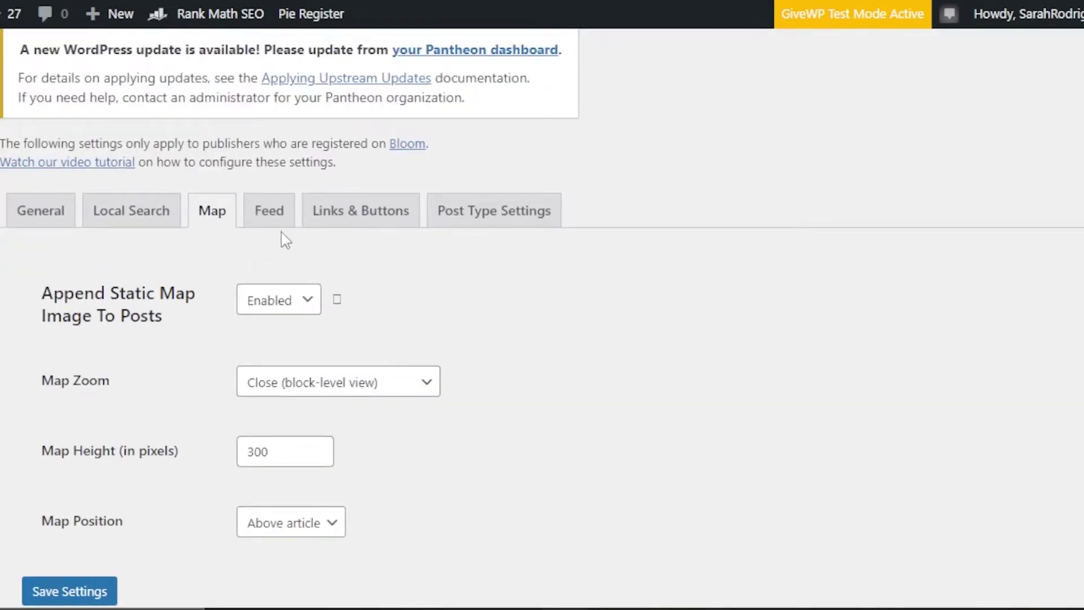
Save the Feed tab with Append Feed To Posts Disabled and the Feed ID left blank
left_click(268, 229)
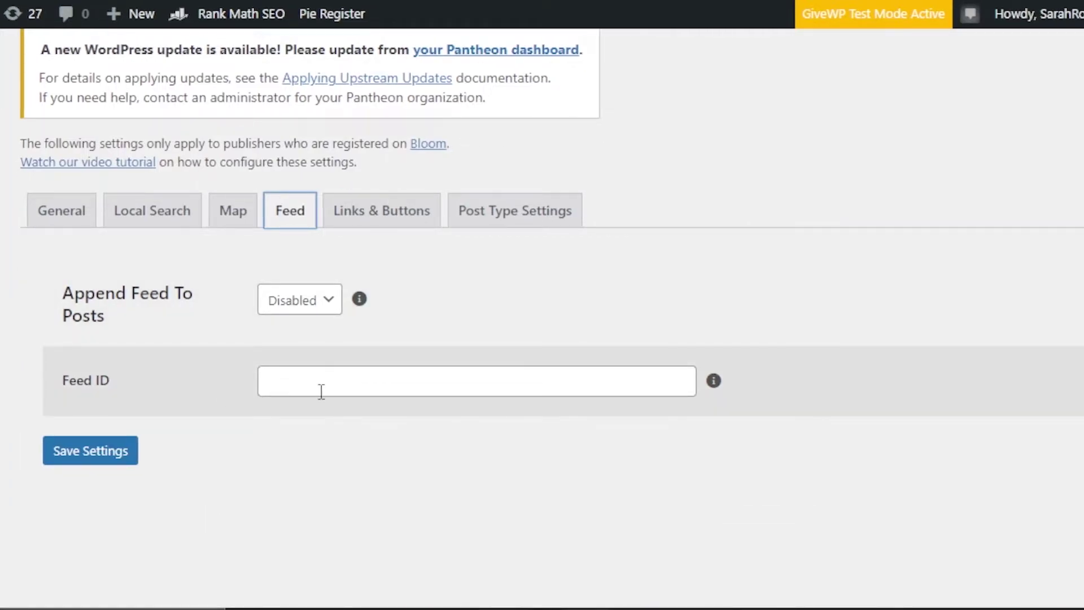
left_click(304, 389)
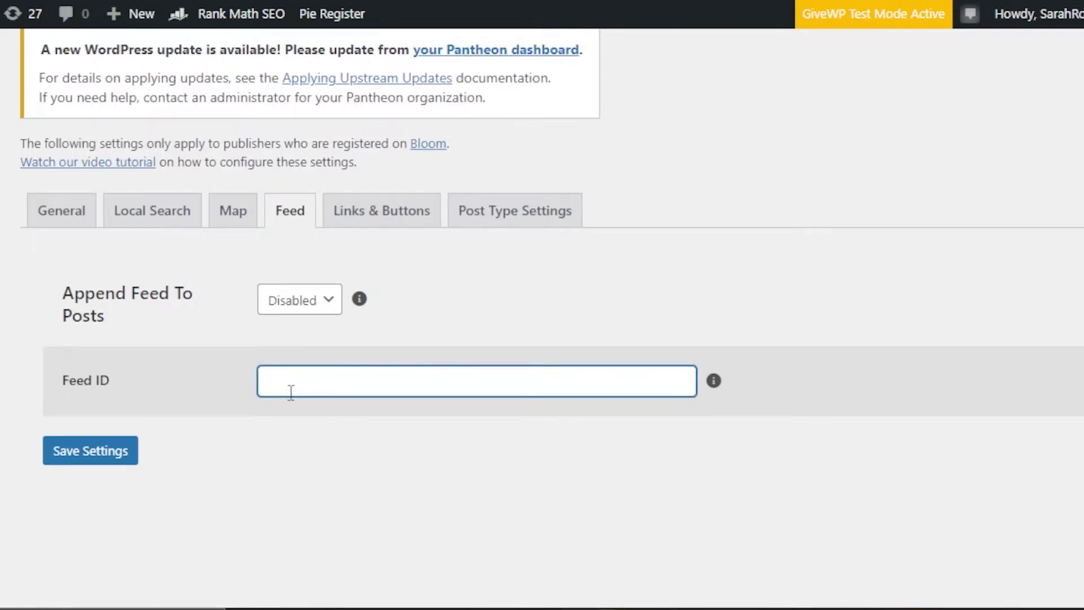
left_click(76, 461)
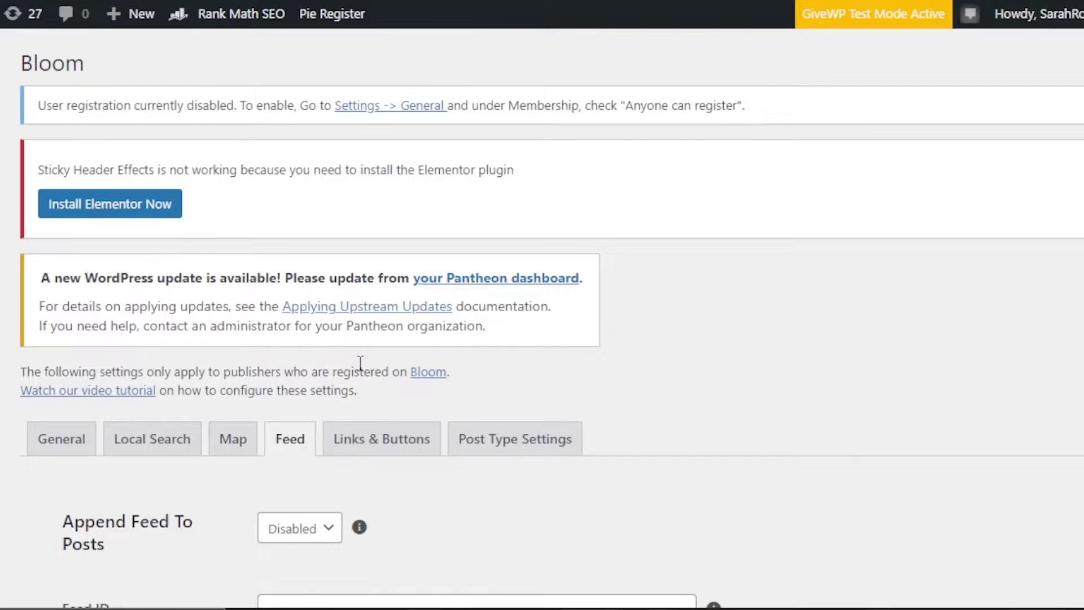
scroll(951, 262, "down", 4)
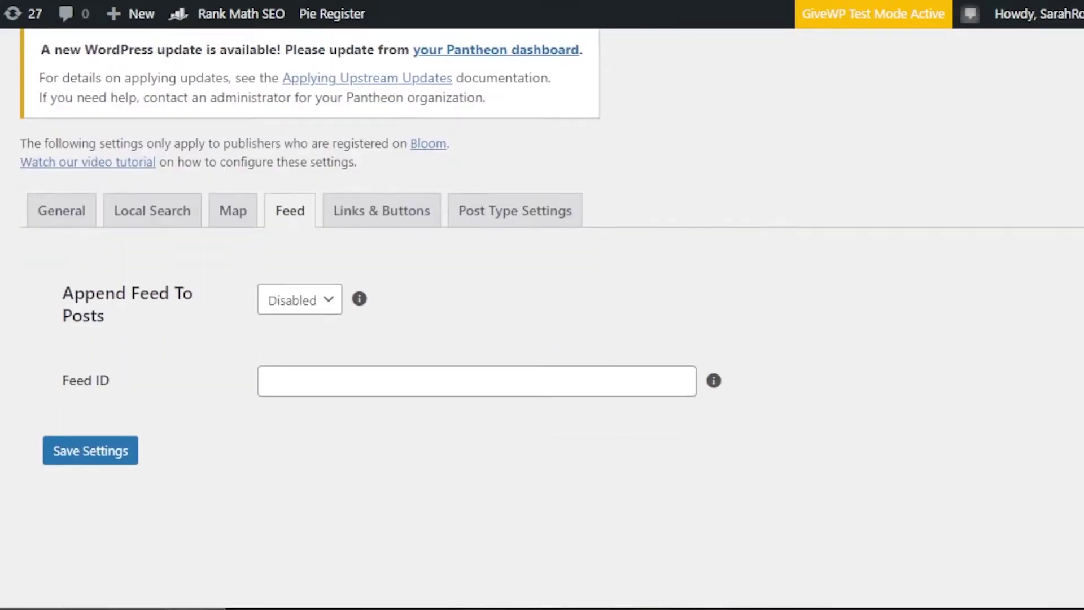
Review the Links & Buttons tab's Search Nearby and Open Map shortcode sections
left_click(427, 224)
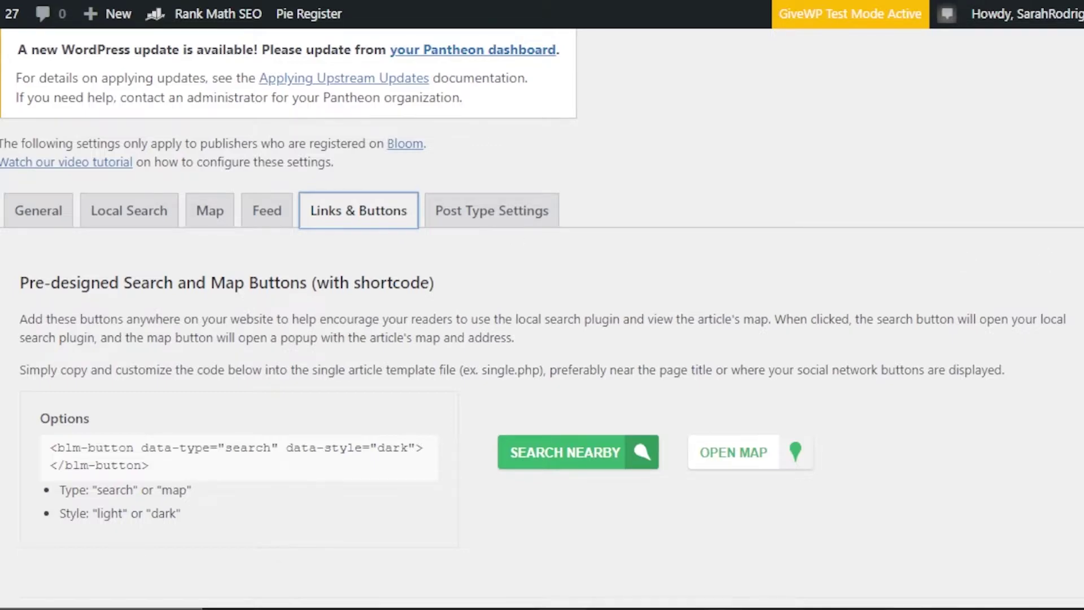
scroll(544, 210, "down", 8)
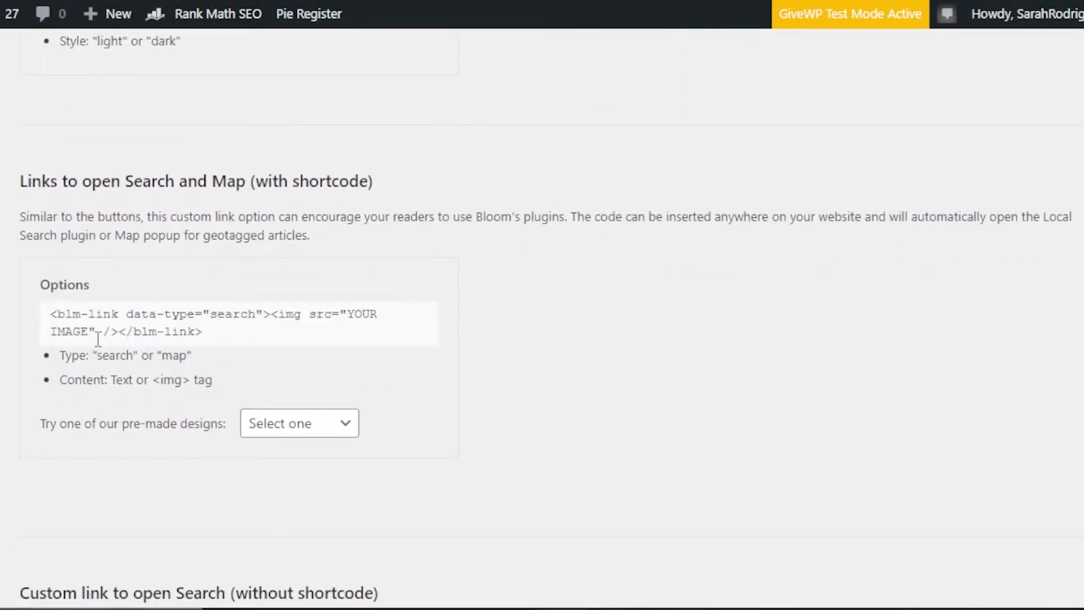
scroll(909, 305, "up", 6)
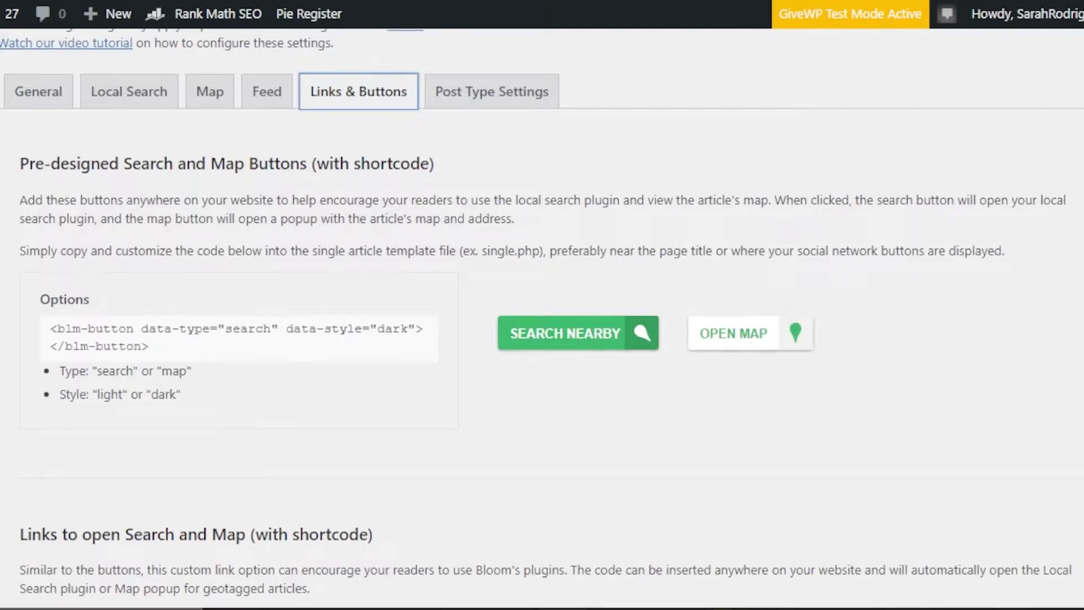
scroll(542, 317, "down", 3)
scroll(542, 316, "down", 7)
scroll(150, 443, "up", 4)
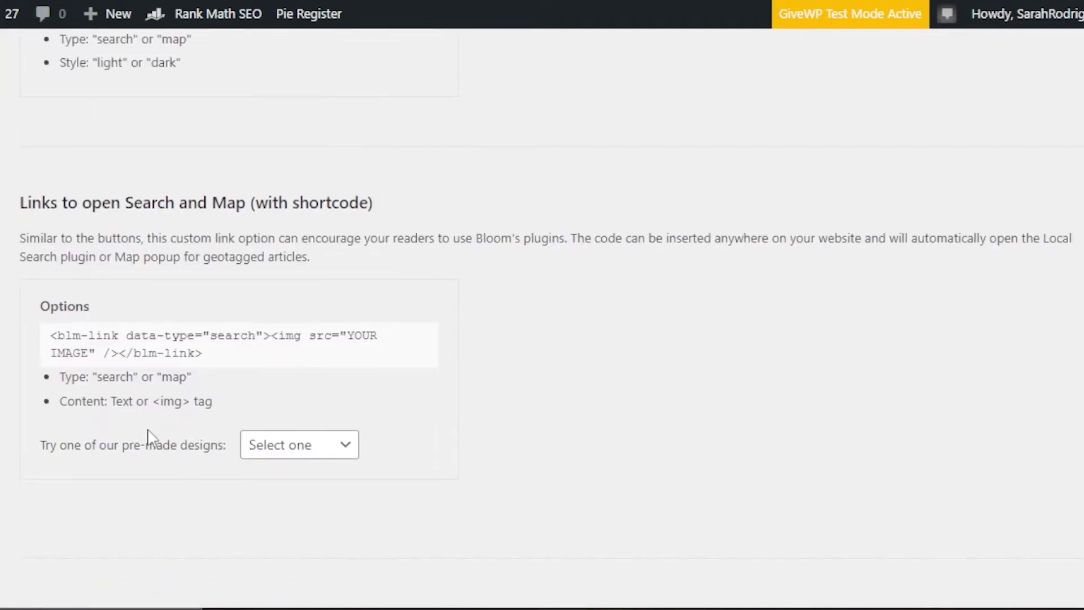
scroll(485, 332, "up", 6)
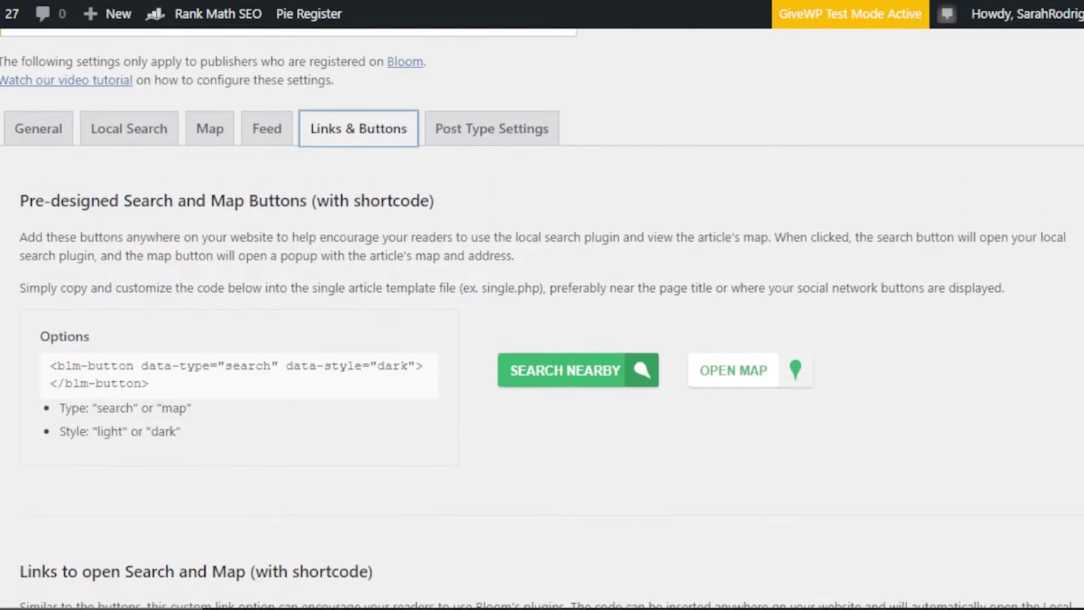
scroll(485, 332, "down", 3)
scroll(573, 295, "down", 1)
scroll(574, 296, "up", 2)
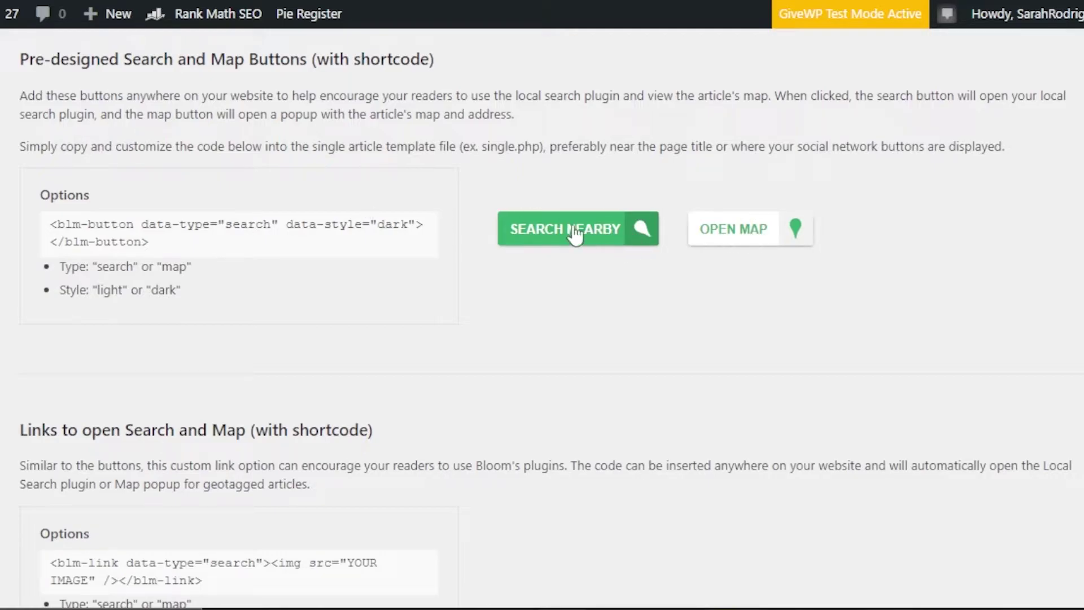
scroll(755, 228, "down", 5)
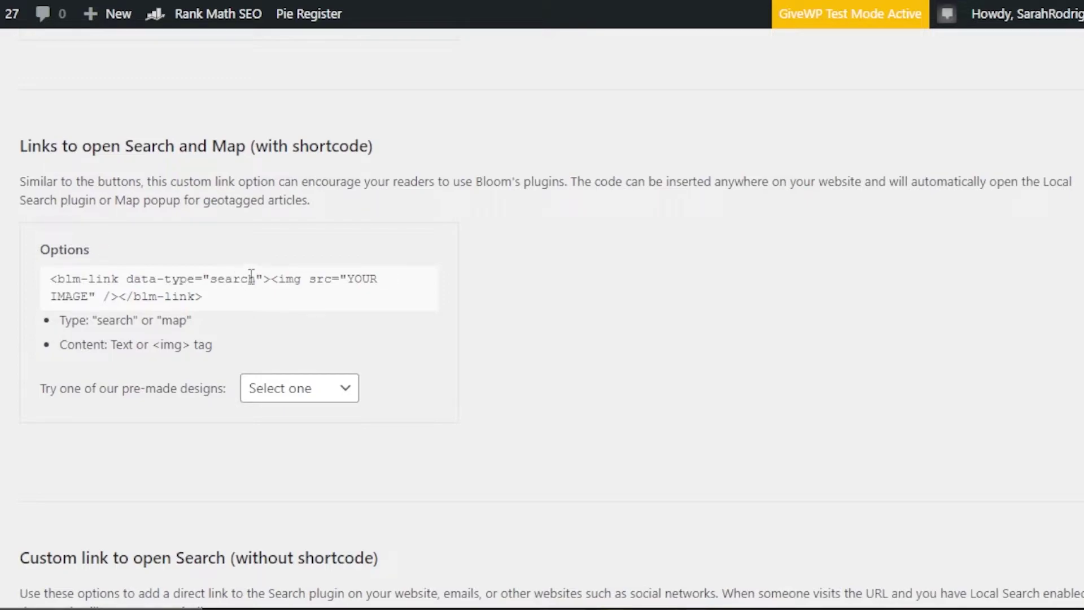
scroll(407, 325, "down", 6)
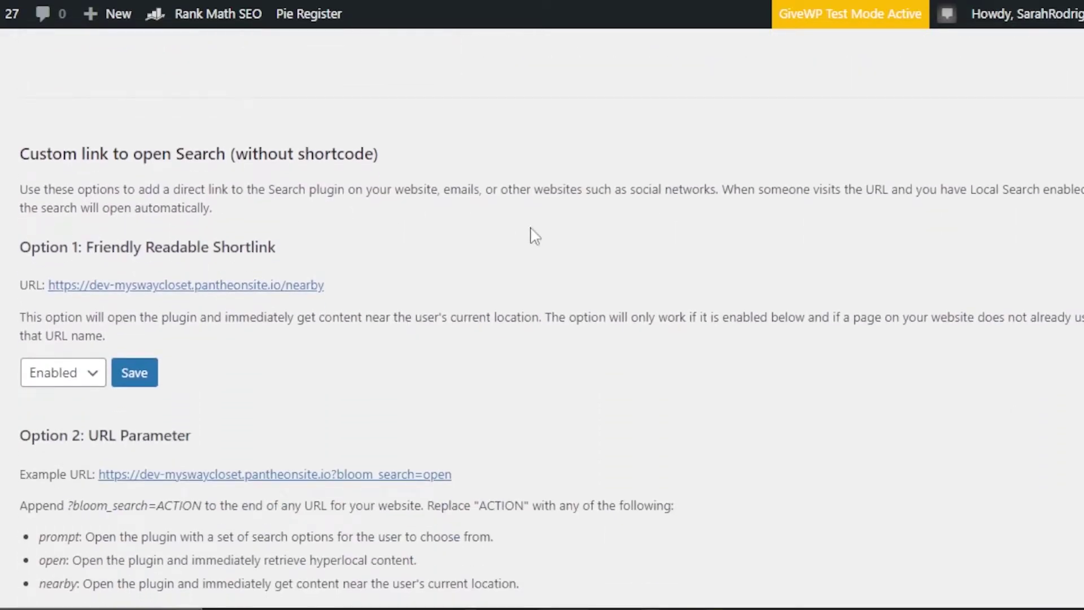
scroll(454, 257, "down", 1)
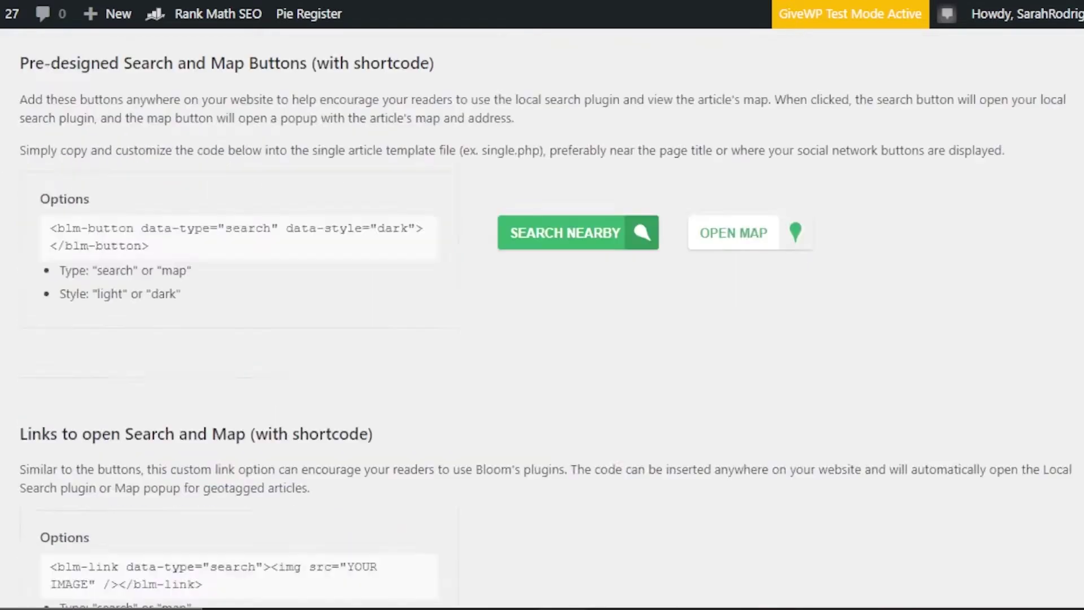
scroll(480, 170, "up", 5)
scroll(480, 169, "down", 3)
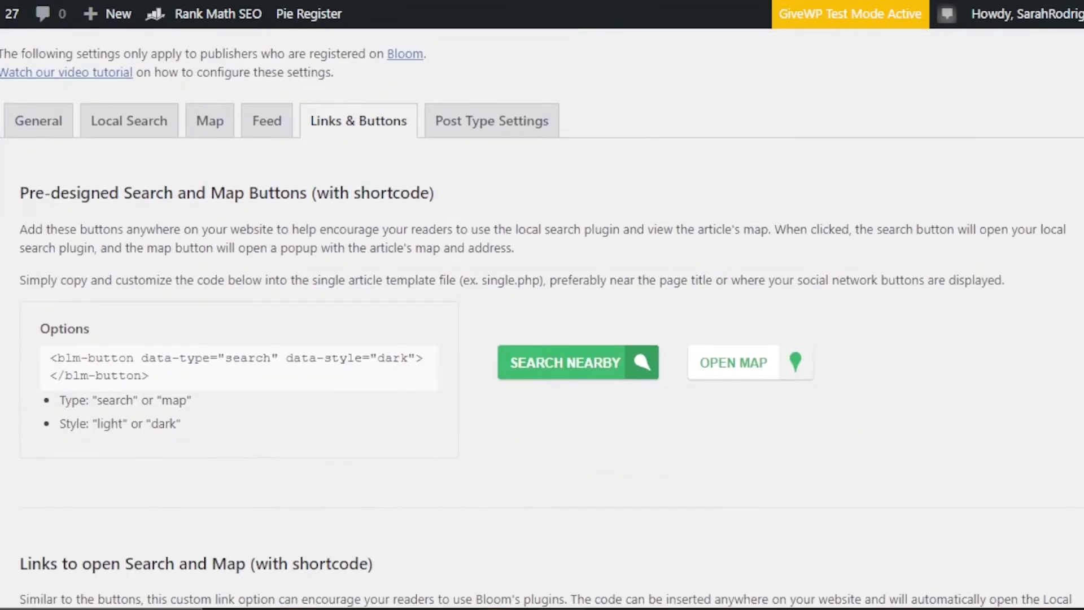
left_click(491, 127)
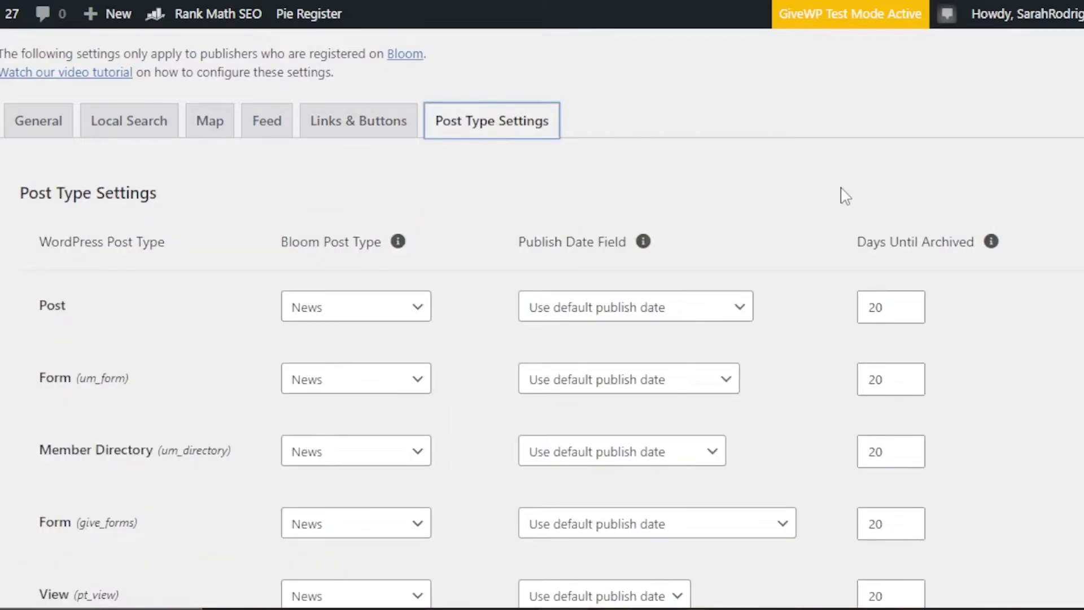
Check the Bloom Post Type dropdowns for Post, Member Directory and View, keeping News
scroll(842, 194, "down", 3)
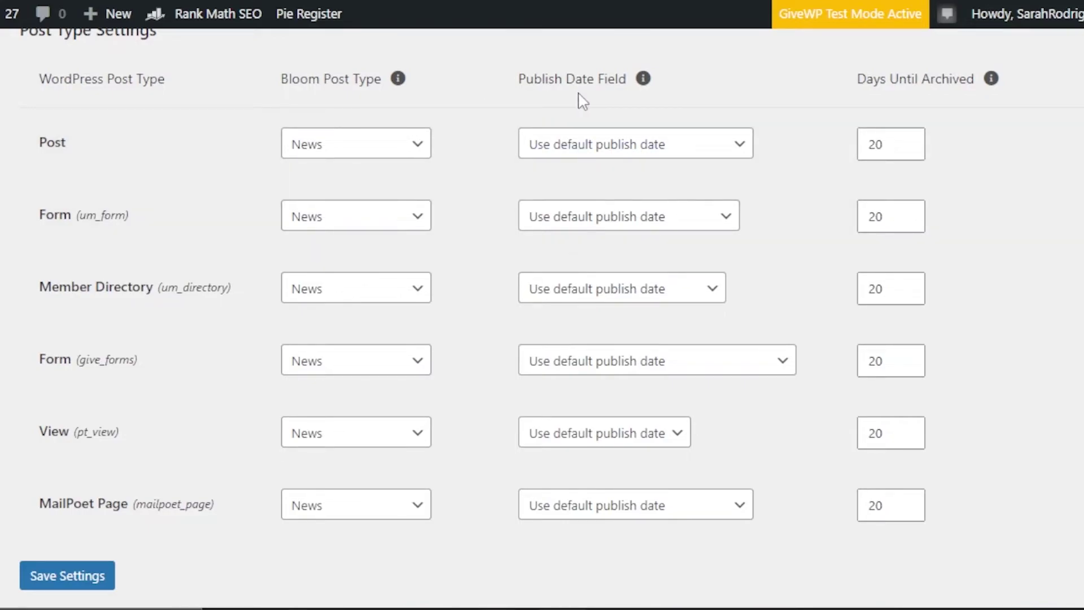
left_click(314, 149)
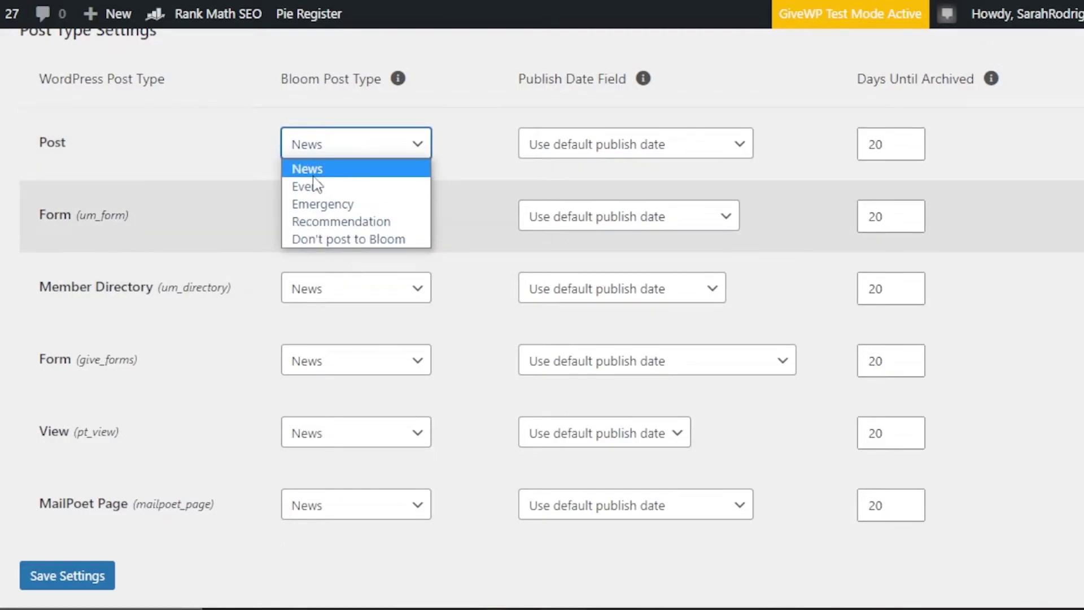
left_click(898, 145)
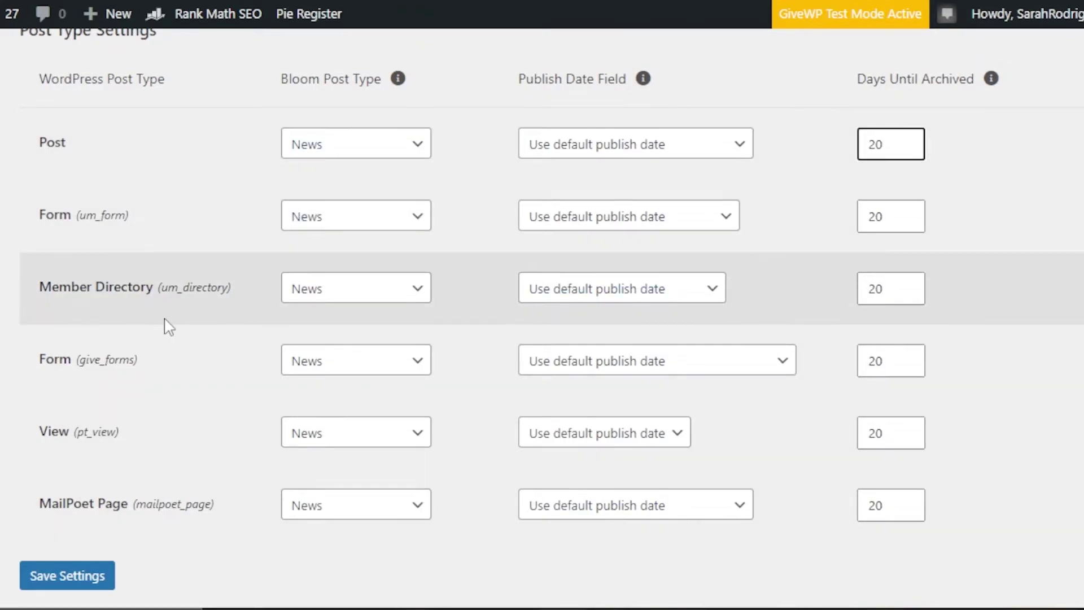
left_click(351, 296)
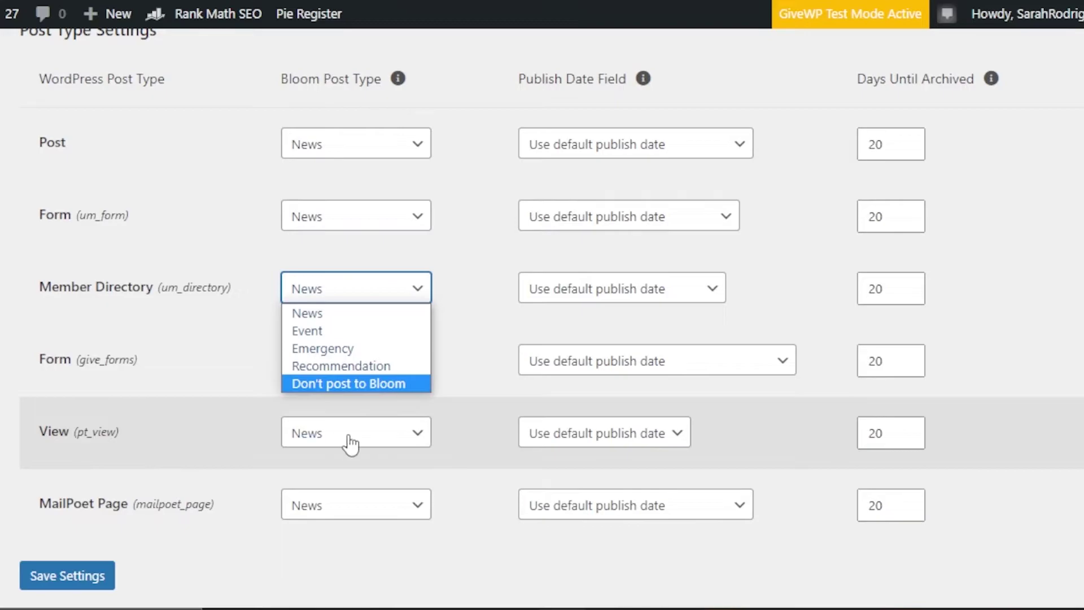
left_click(351, 443)
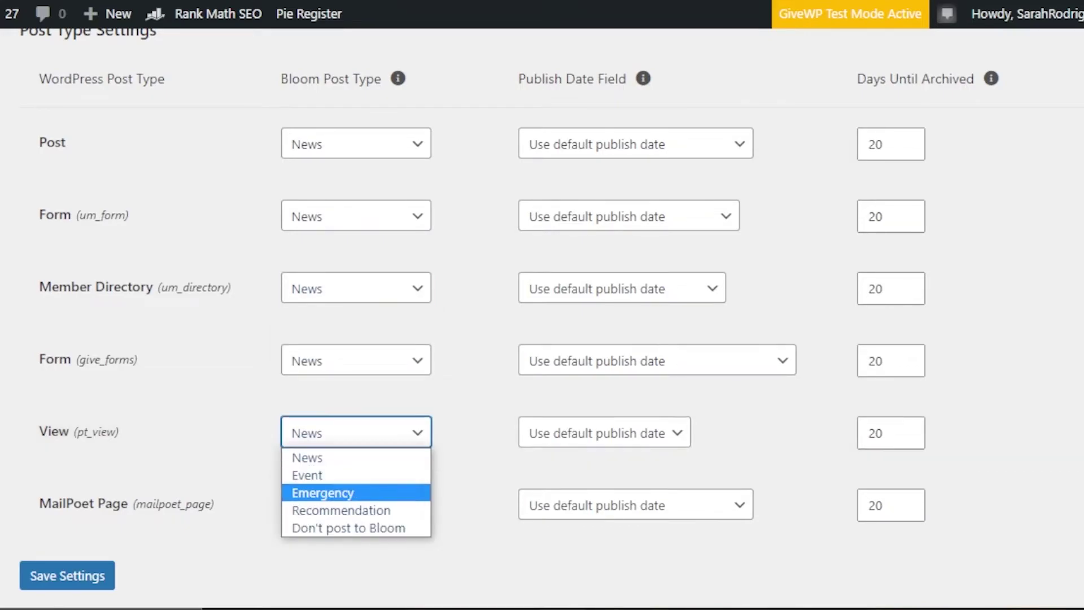
Save the Post Type Settings with 20 days until archived
scroll(350, 509, "down", 2)
left_click(78, 476)
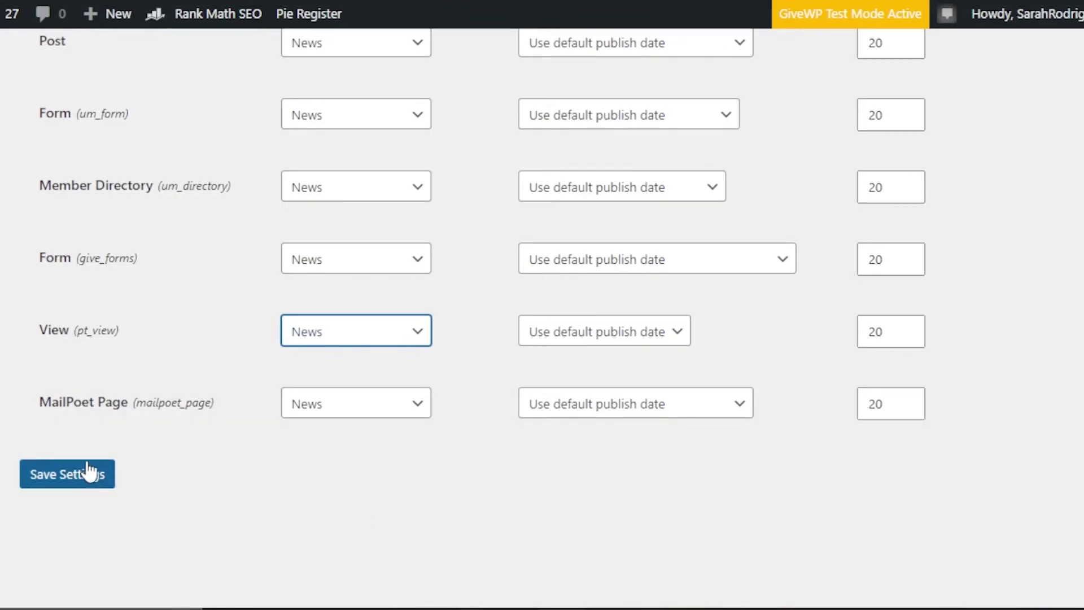
scroll(927, 136, "down", 3)
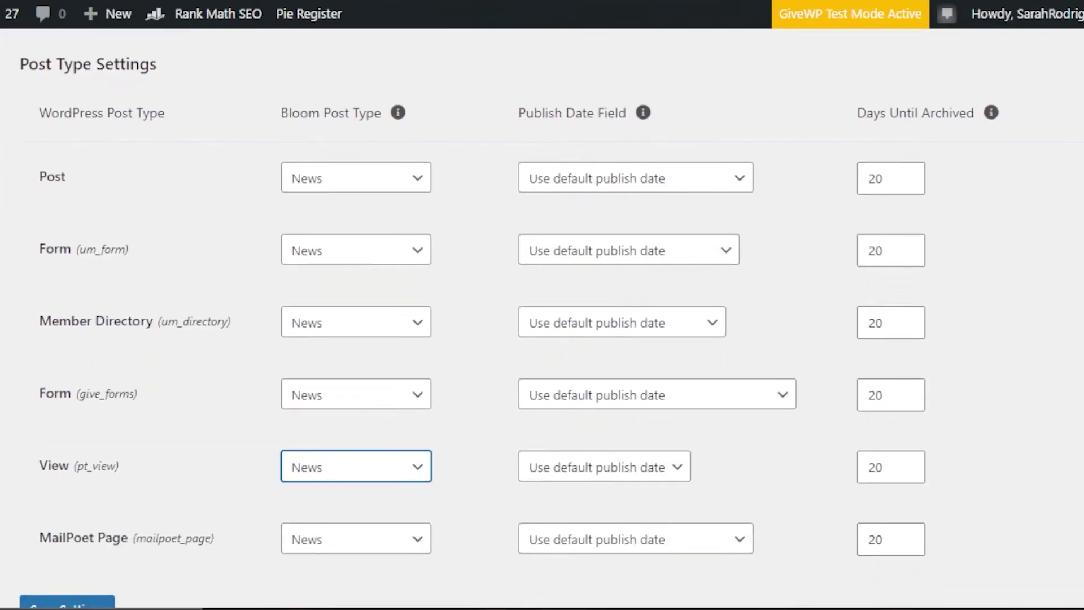
scroll(506, 56, "down", 5)
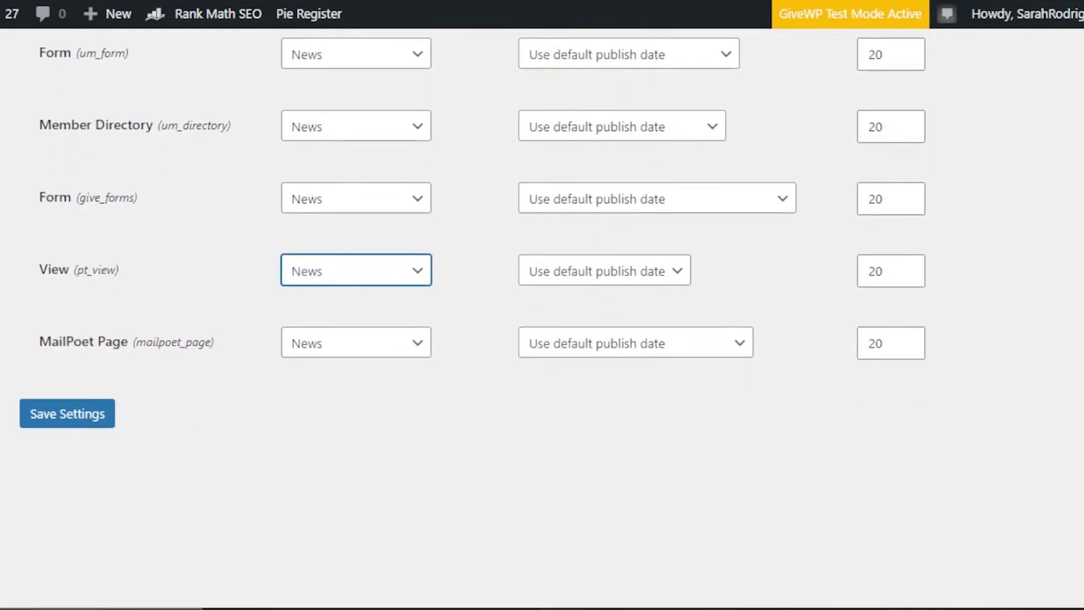
left_click(98, 372)
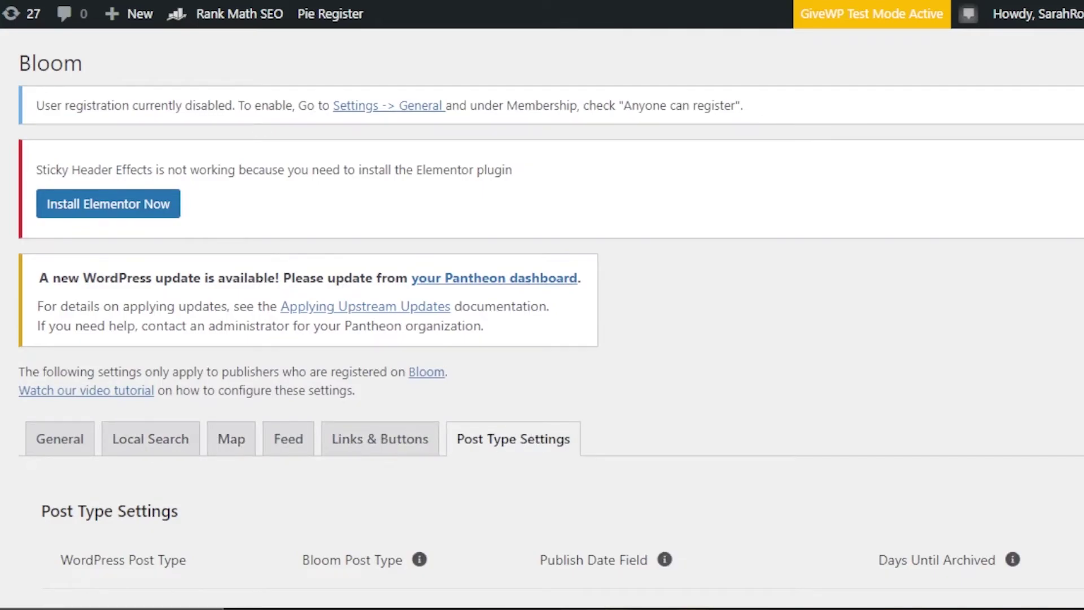
Scroll through the Post Type Settings and return to the Local Search tab
scroll(542, 317, "down", 10)
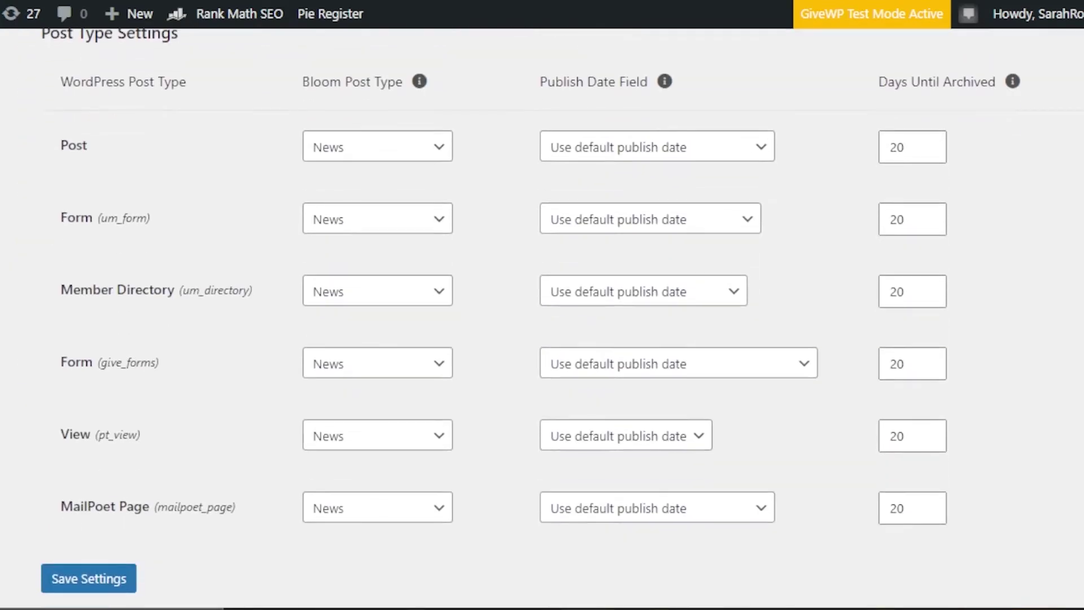
scroll(542, 316, "down", 1)
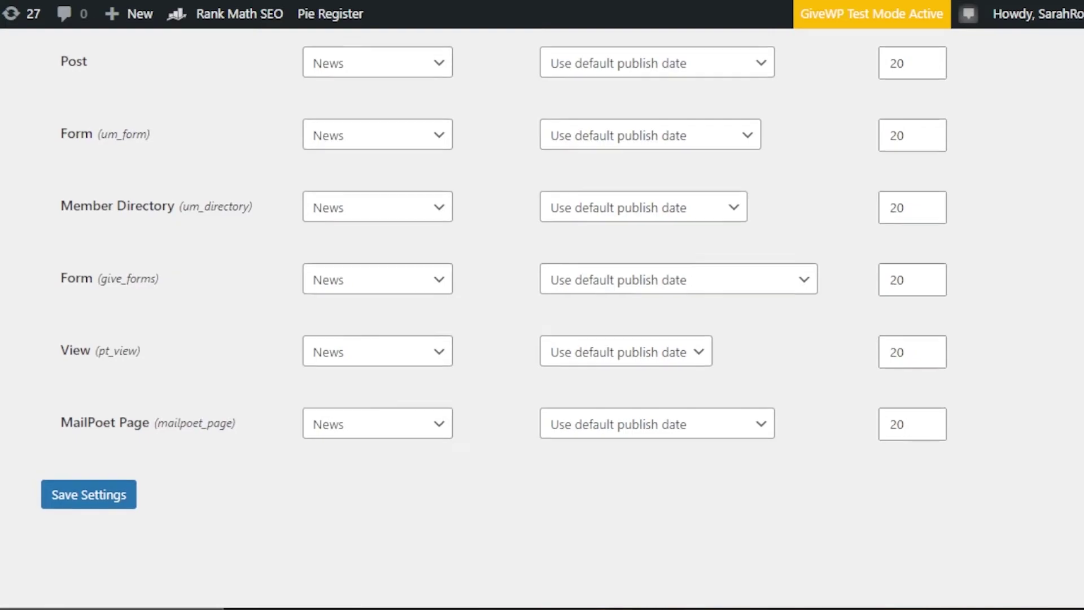
scroll(542, 316, "up", 9)
left_click(168, 376)
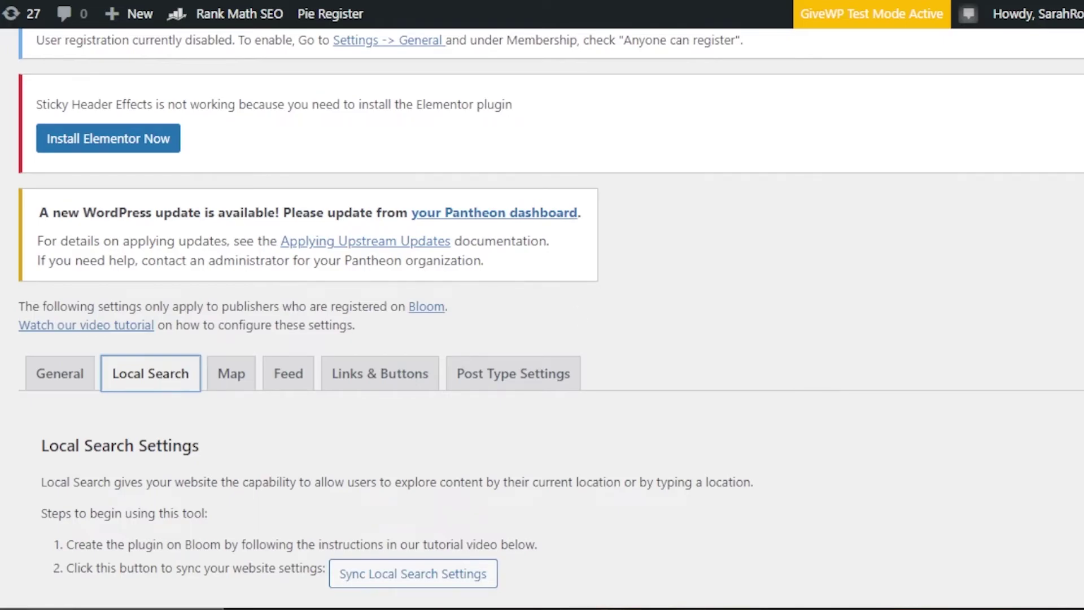
scroll(542, 305, "down", 10)
scroll(542, 305, "up", 12)
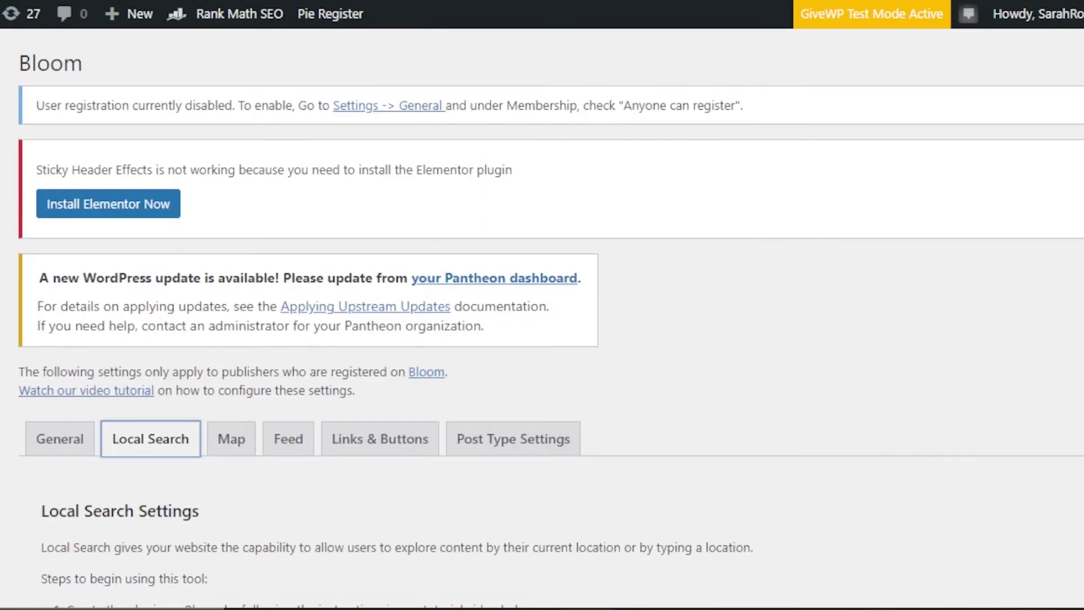